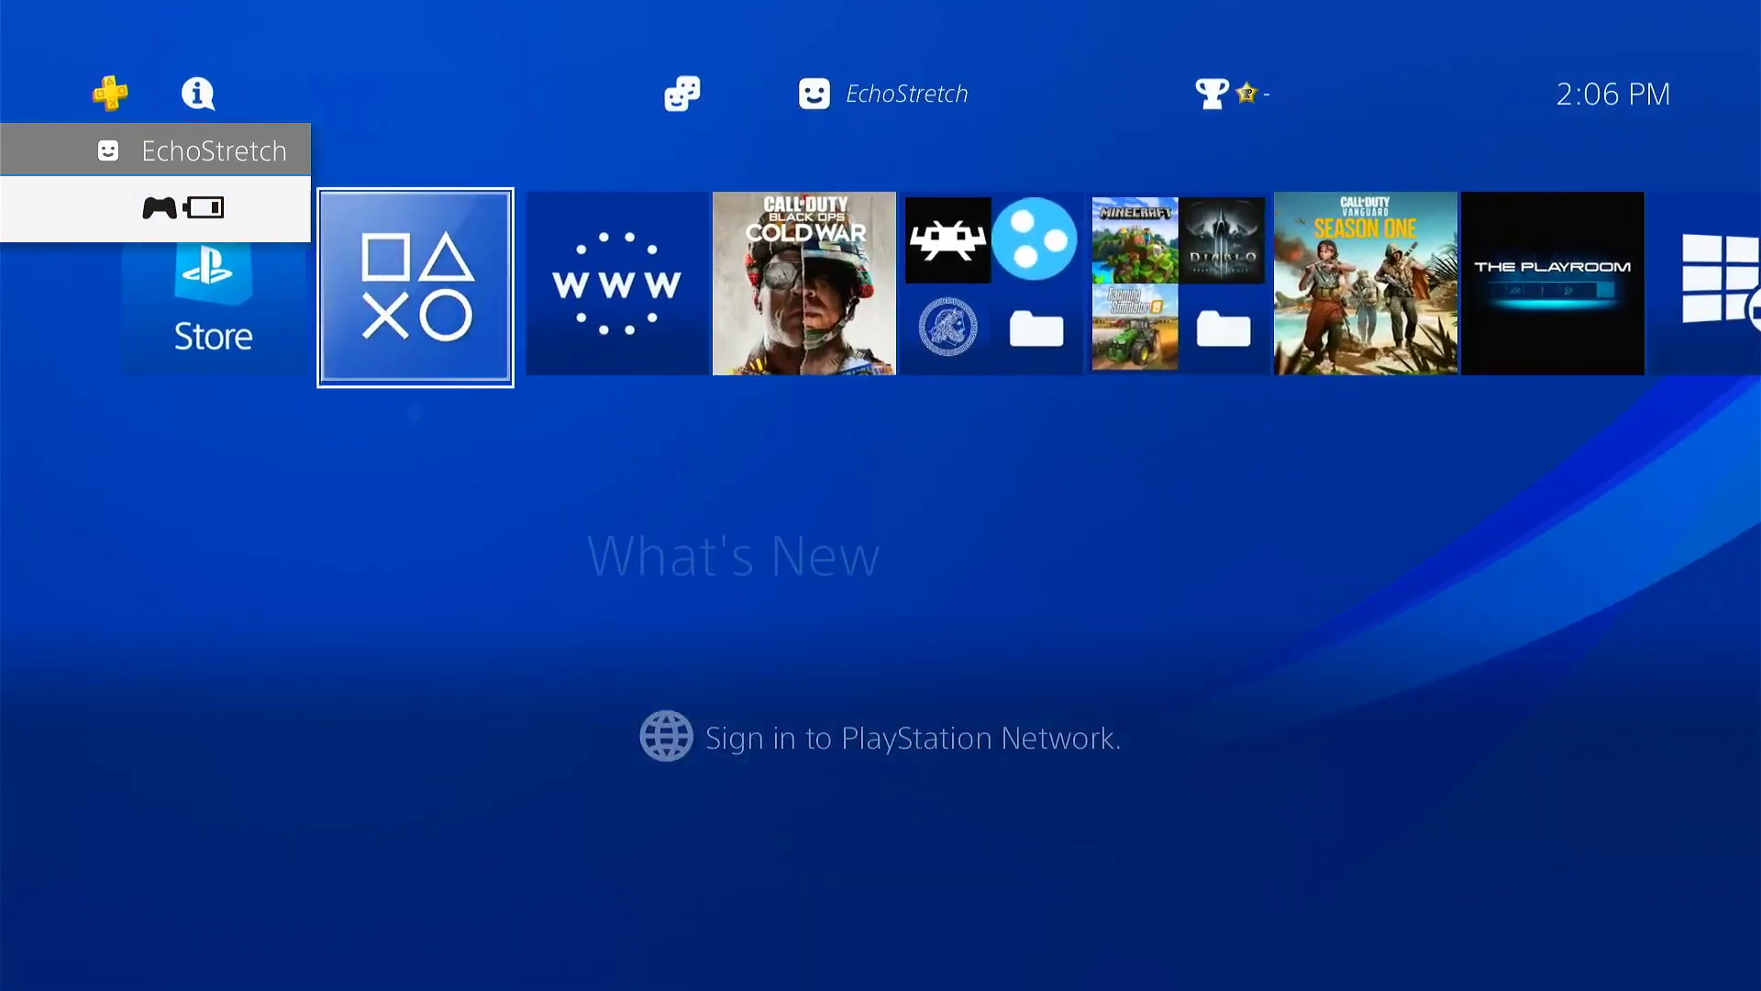
- Open Settings > Network, then return to the home screen with Internet Browser selected
key(Right)
key(Up)
key(Right)
key(Right)
key(Right)
key(Right)
key(Right)
key(Right)
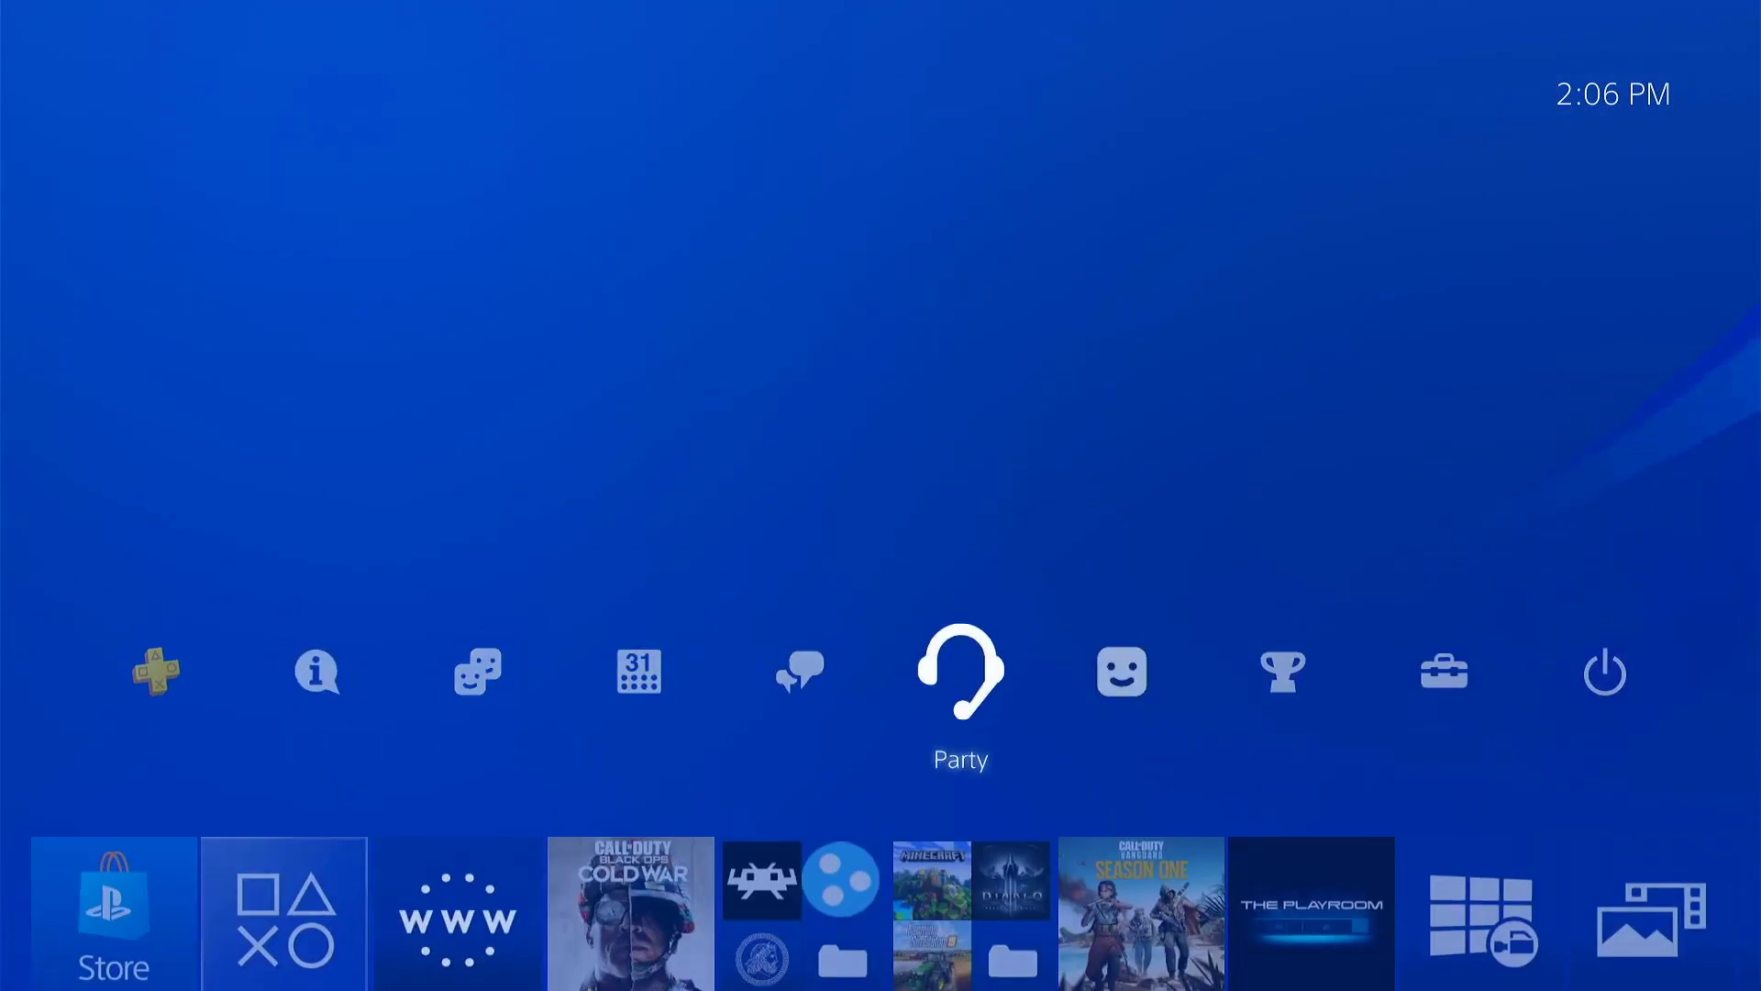
key(Right)
key(Return)
key(Up)
key(Up)
key(Up)
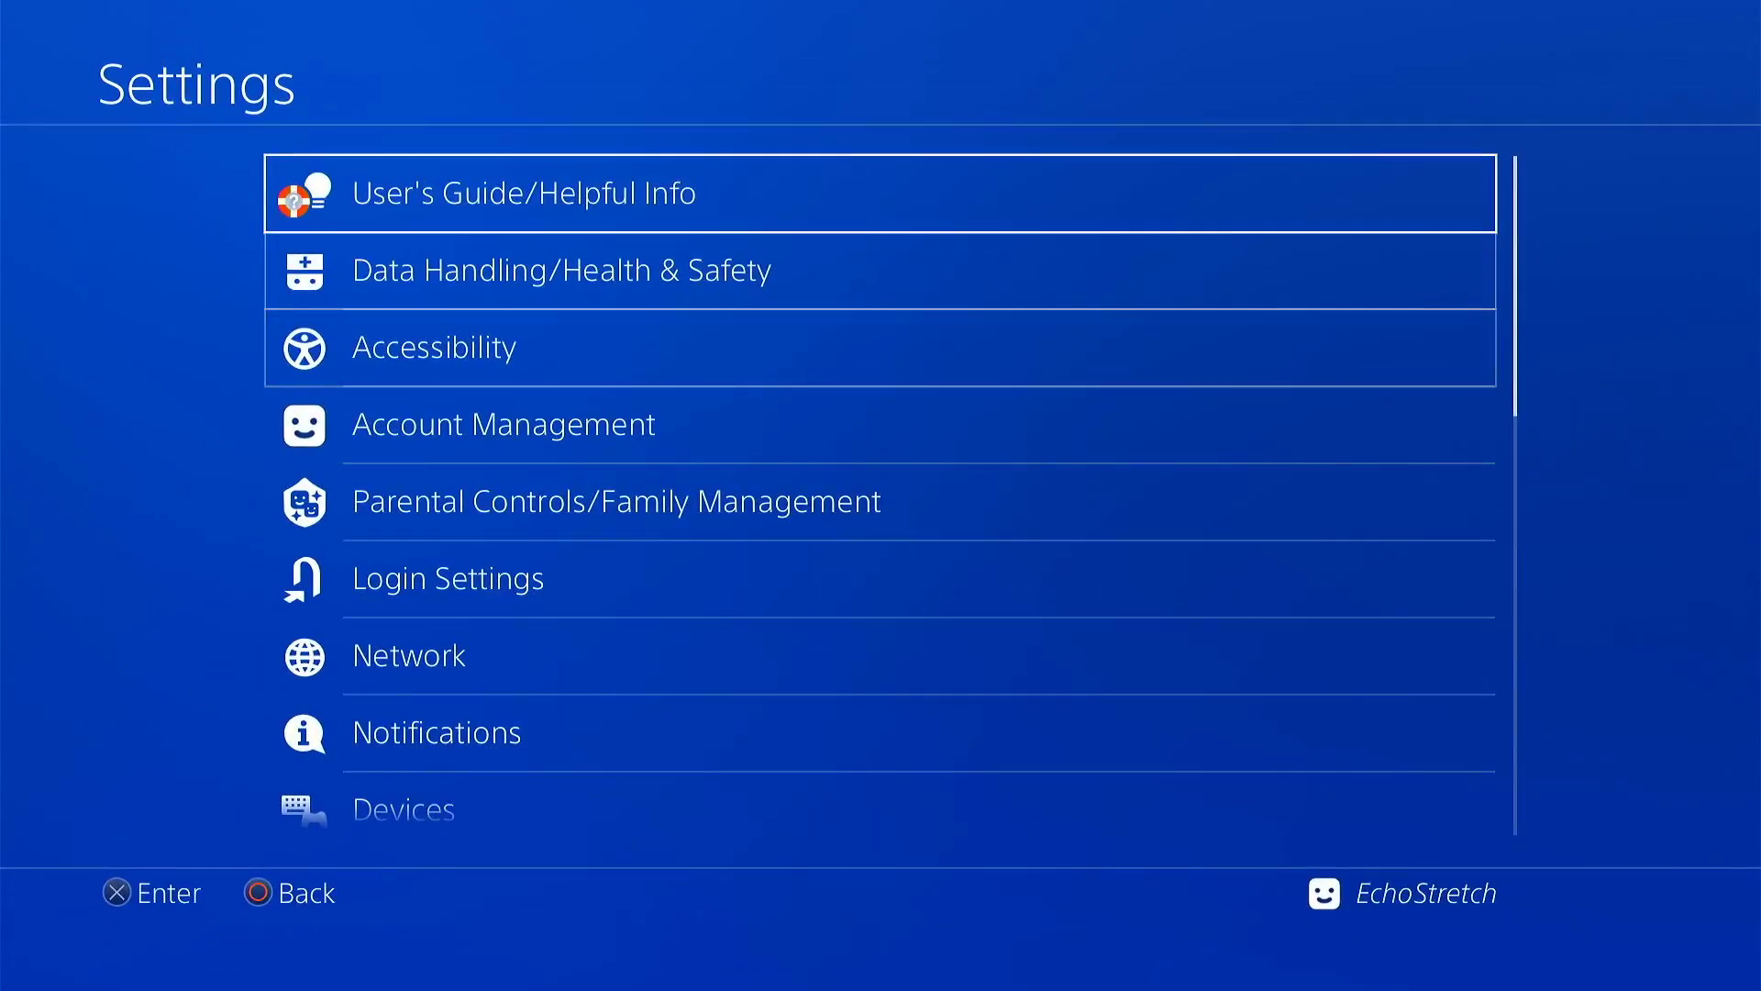
key(Down)
key(Down)
key(Down)
key(Down)
key(Down)
key(Down)
key(Down)
key(Down)
key(Down)
key(Down)
key(Down)
key(Down)
key(Down)
key(Down)
key(Down)
key(Down)
key(Down)
key(Down)
key(Down)
key(Down)
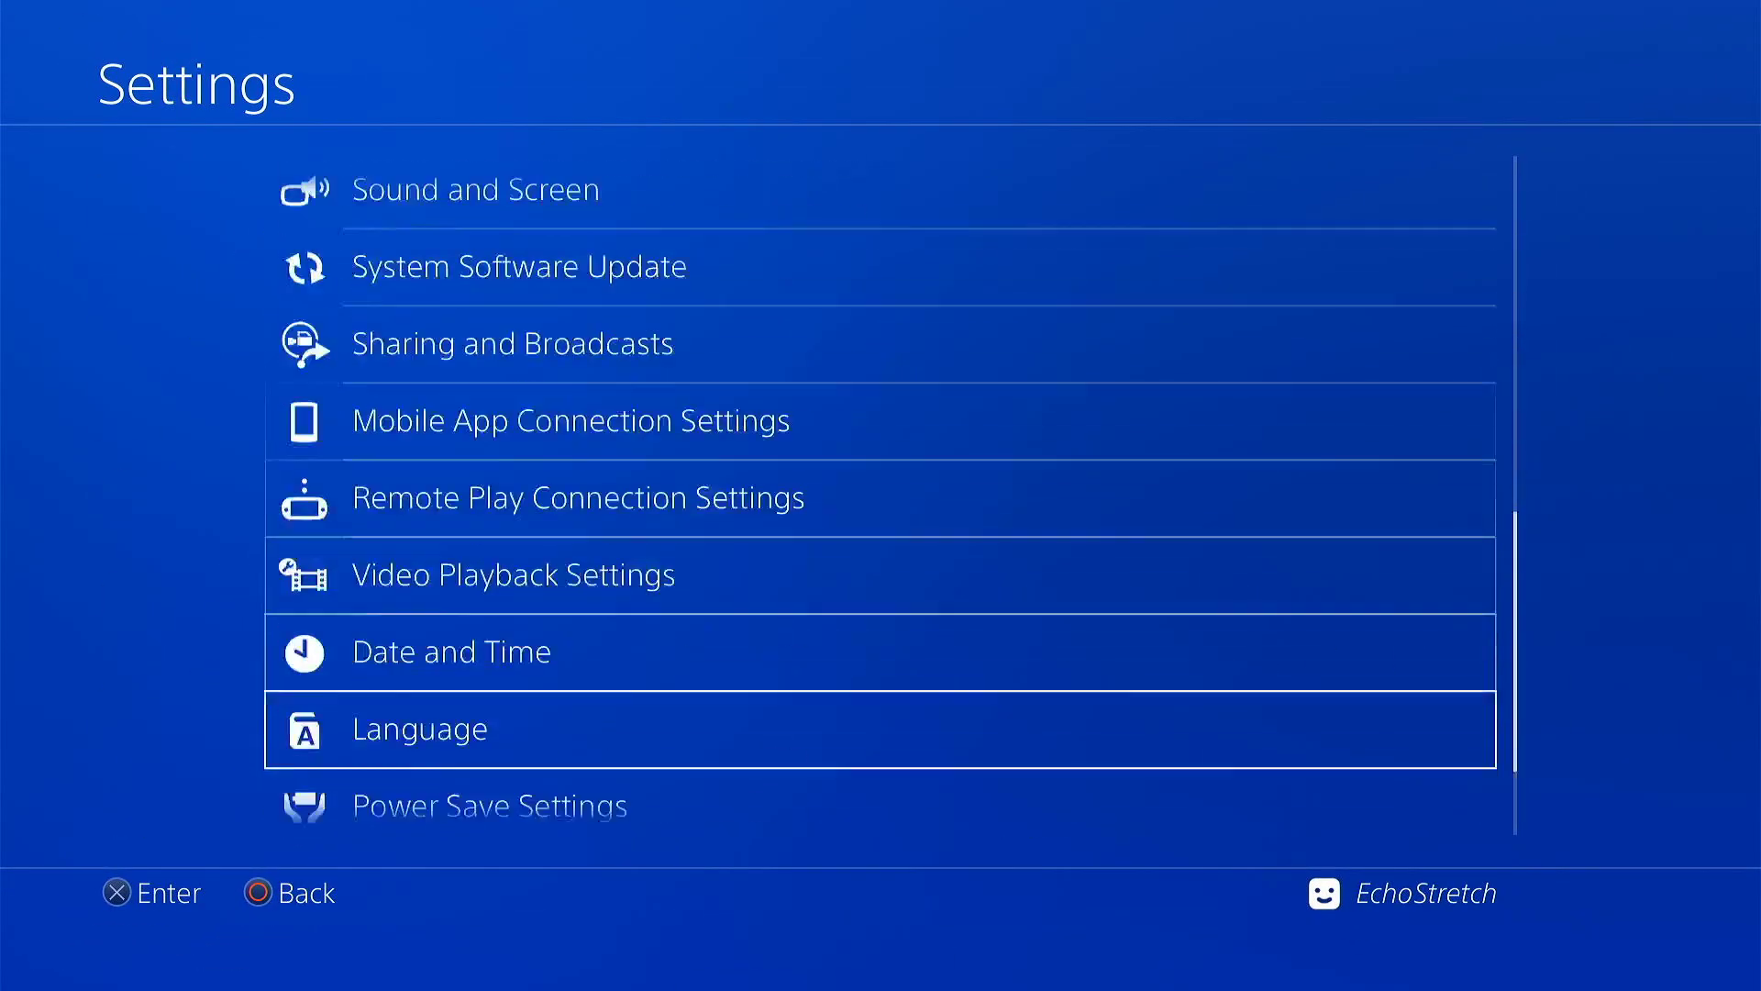
key(Up)
key(Up)
key(Up)
key(Up)
key(Up)
key(Up)
key(Up)
key(Up)
key(Up)
key(Up)
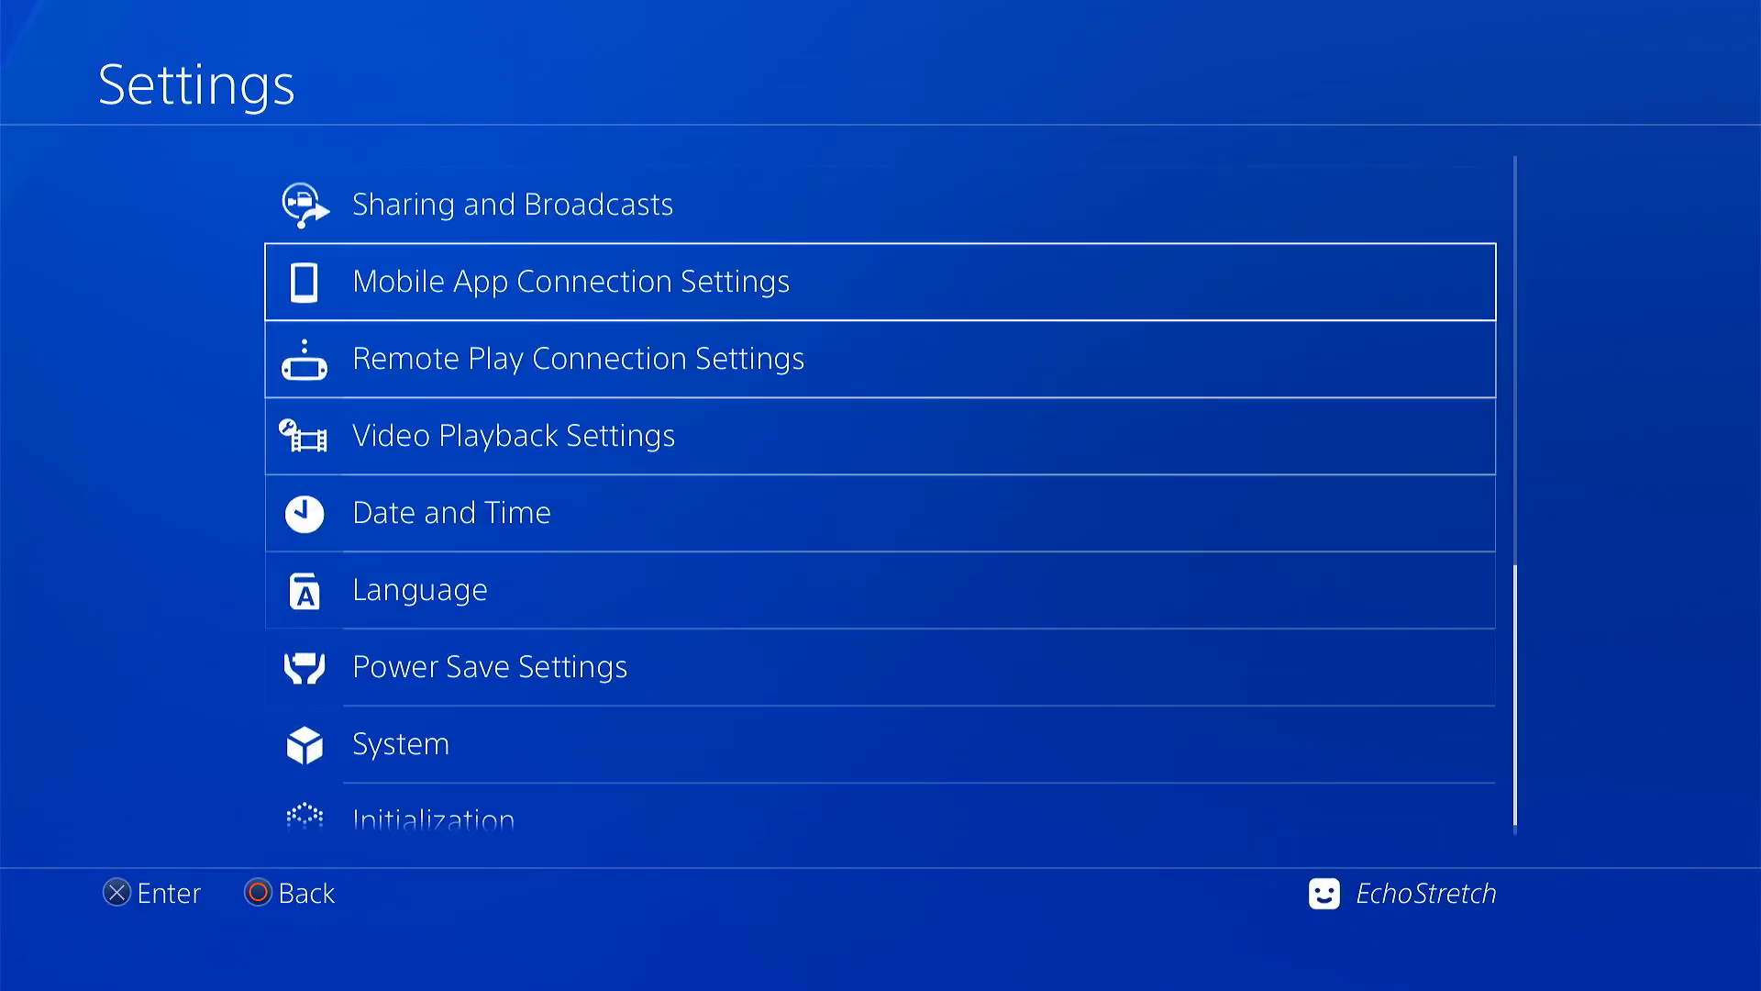
key(Up)
key(Up)
key(Up)
key(Up)
key(Up)
key(Up)
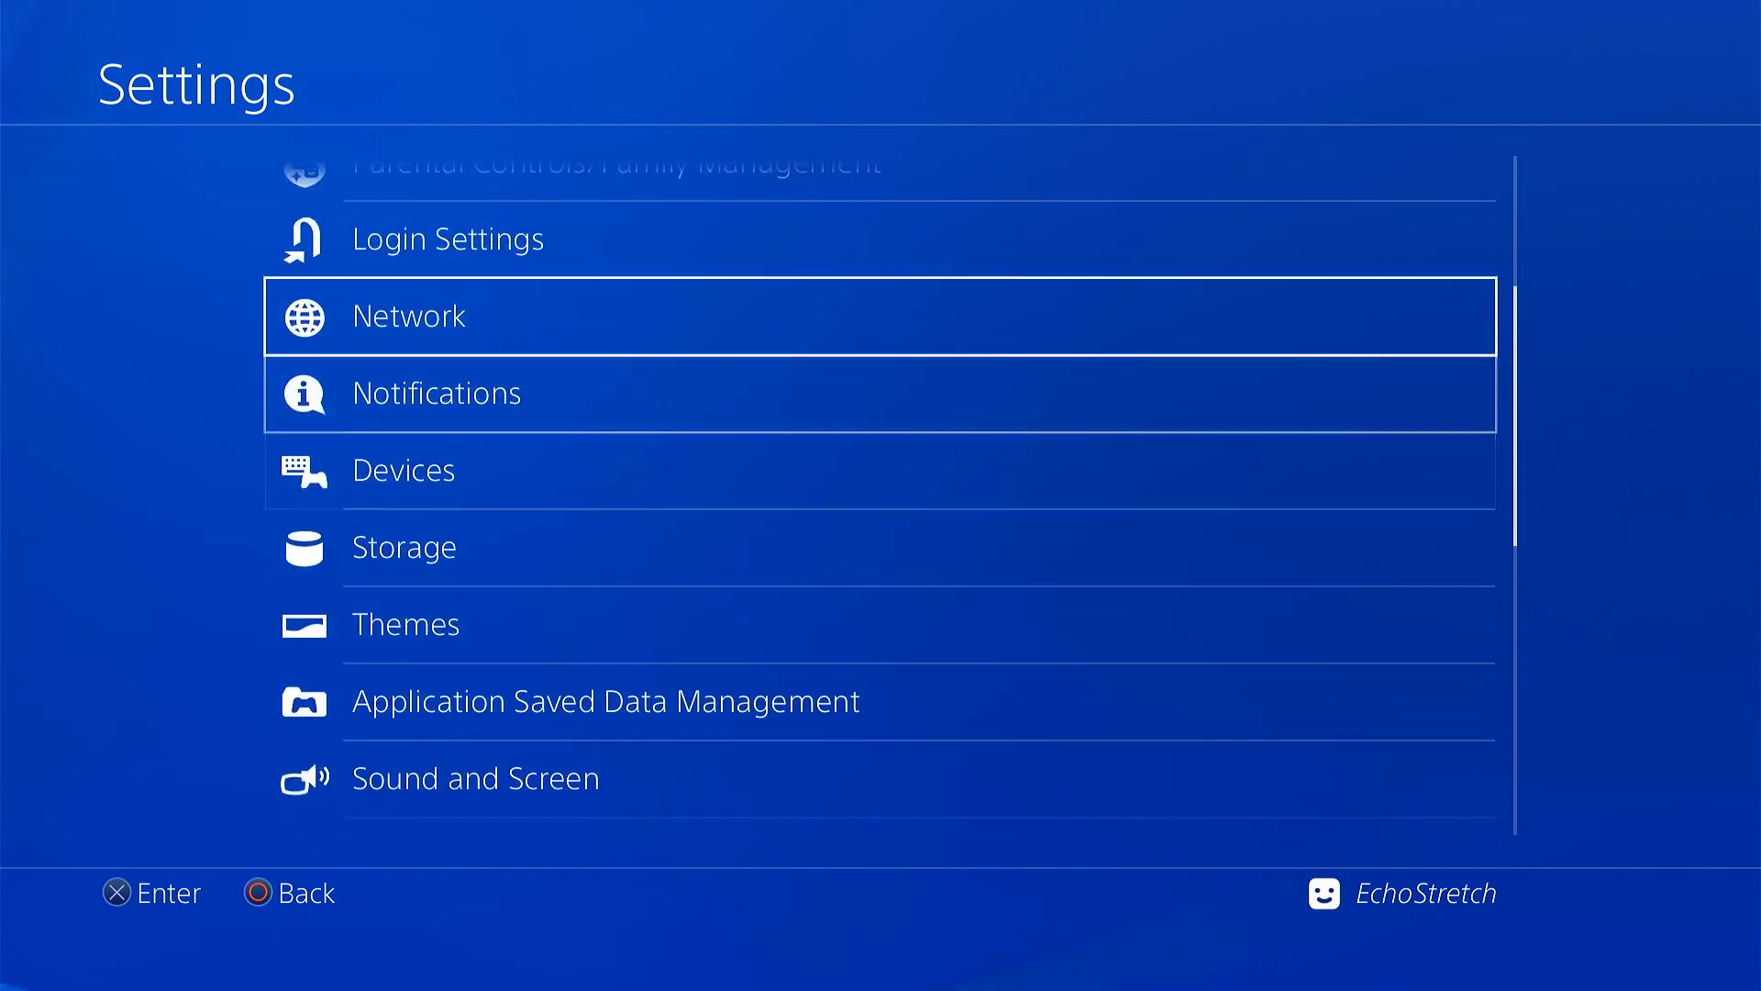
key(Return)
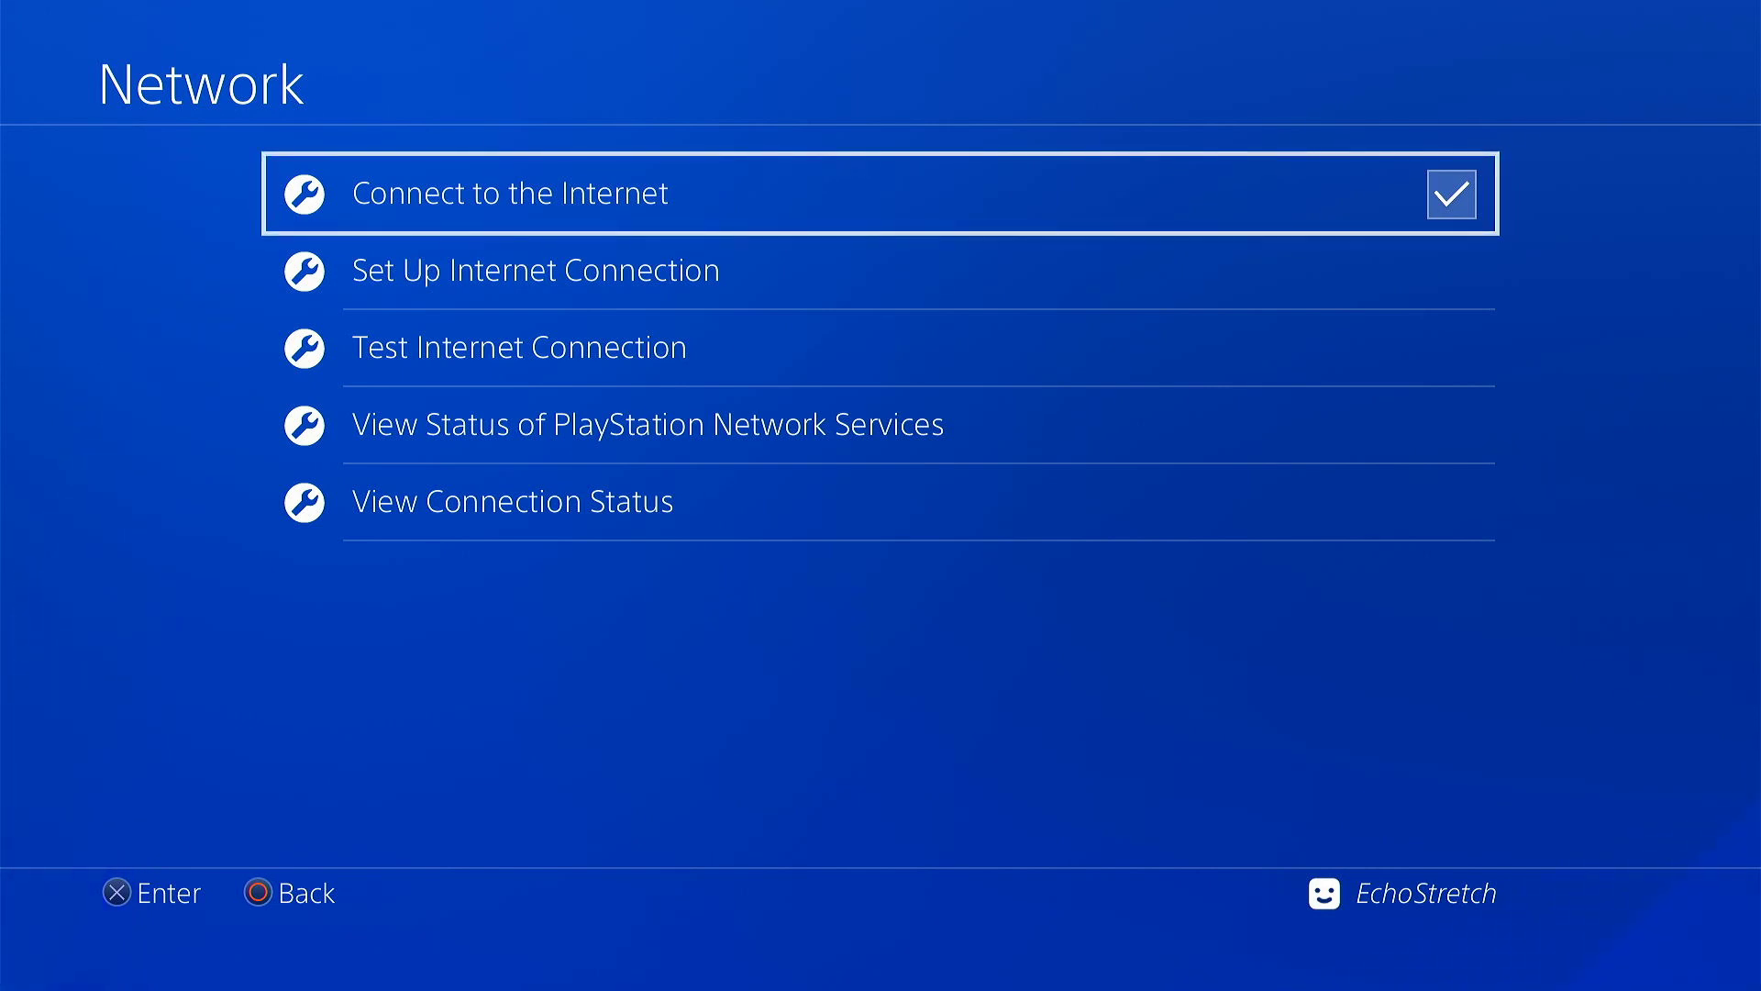
key(Escape)
key(Escape)
key(Escape)
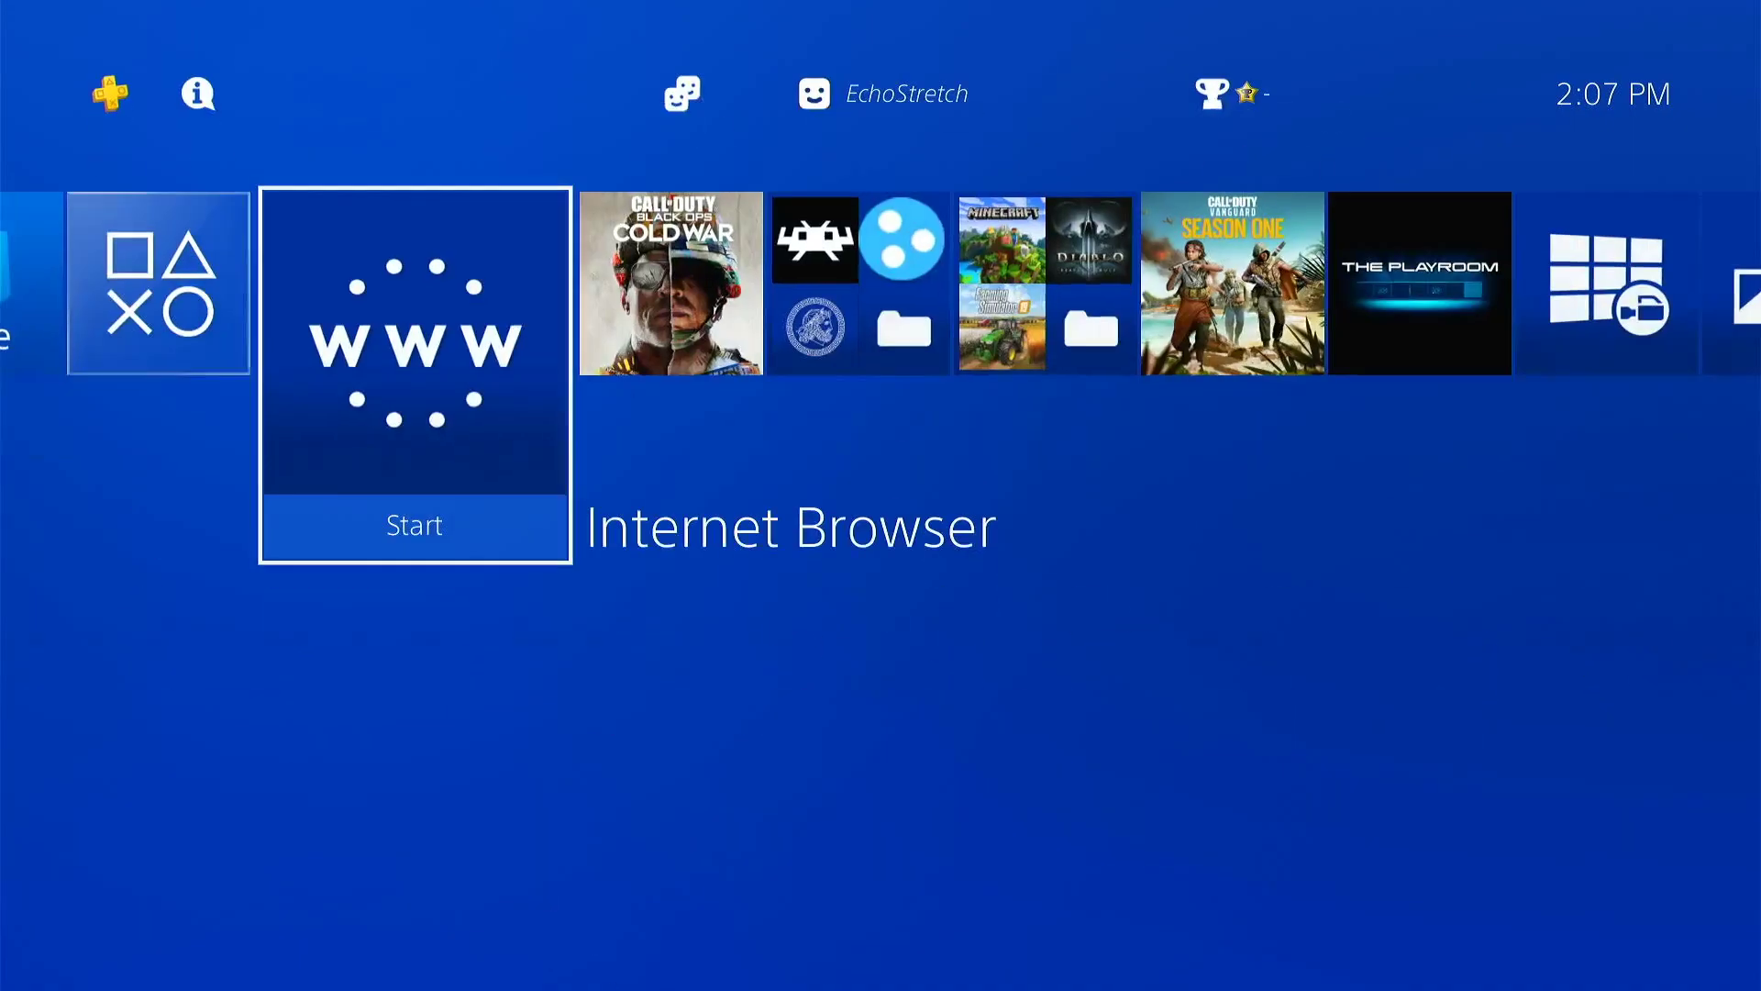
- Launch the Internet Browser and delete all frequently used pages
key(Return)
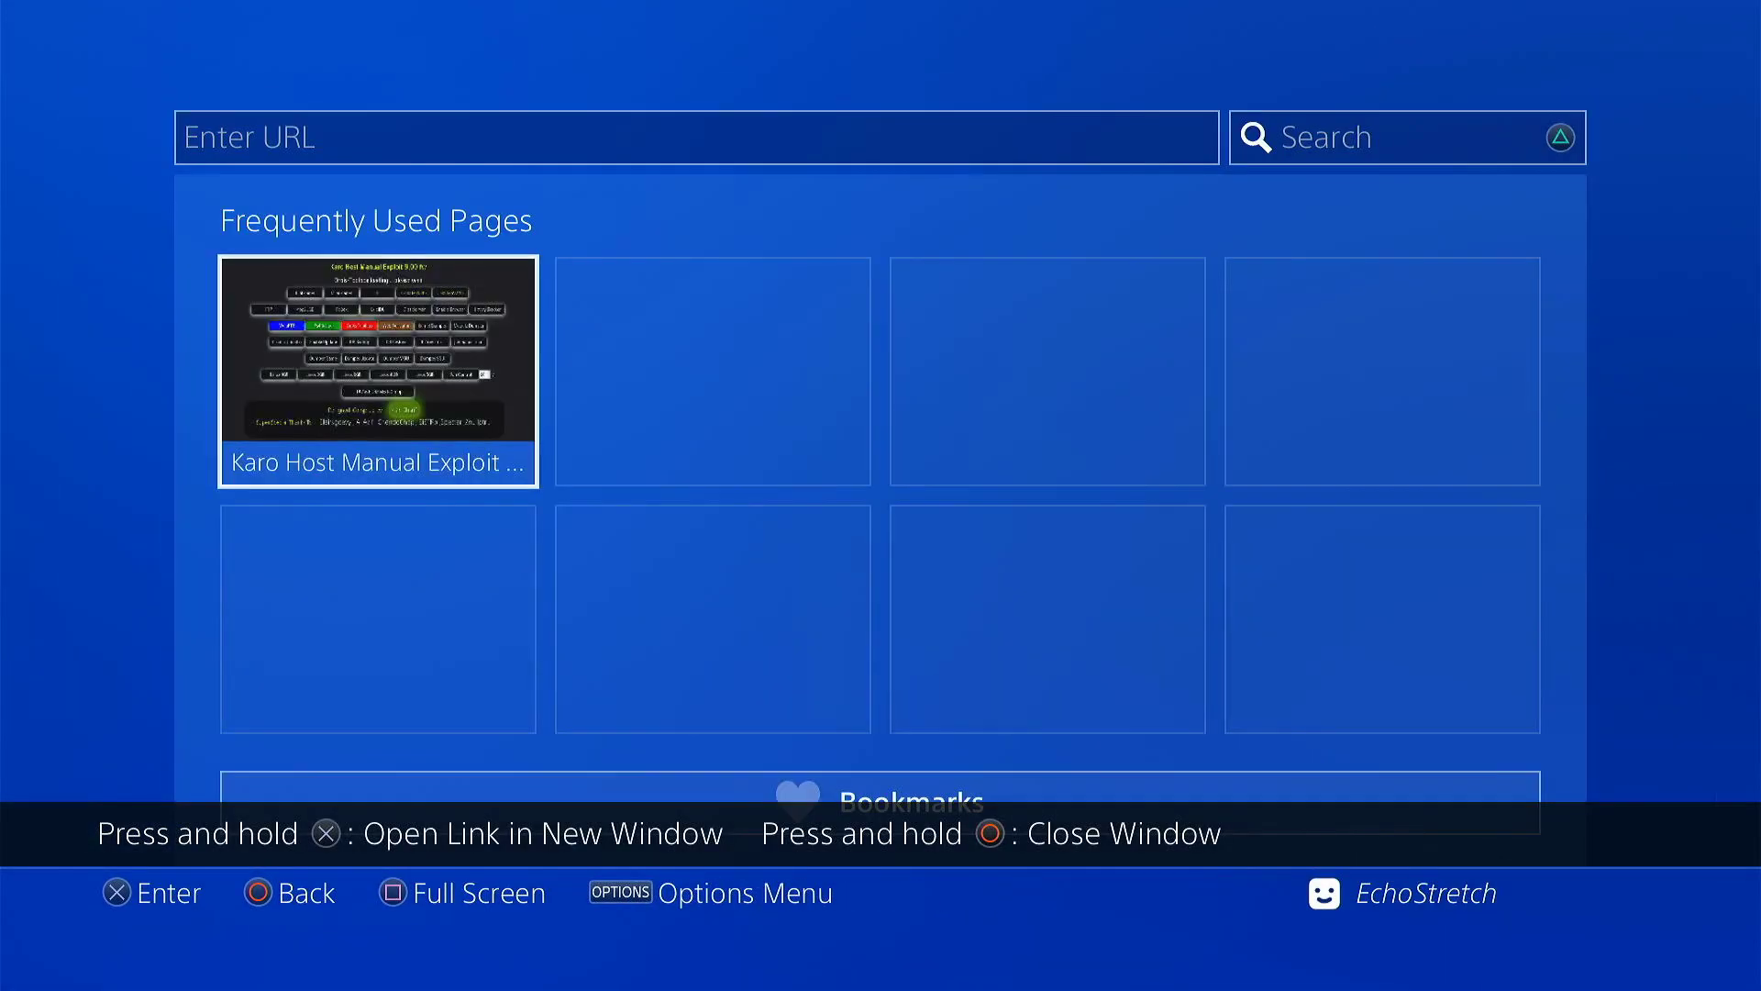
key(F3)
key(Down)
key(Return)
key(Return)
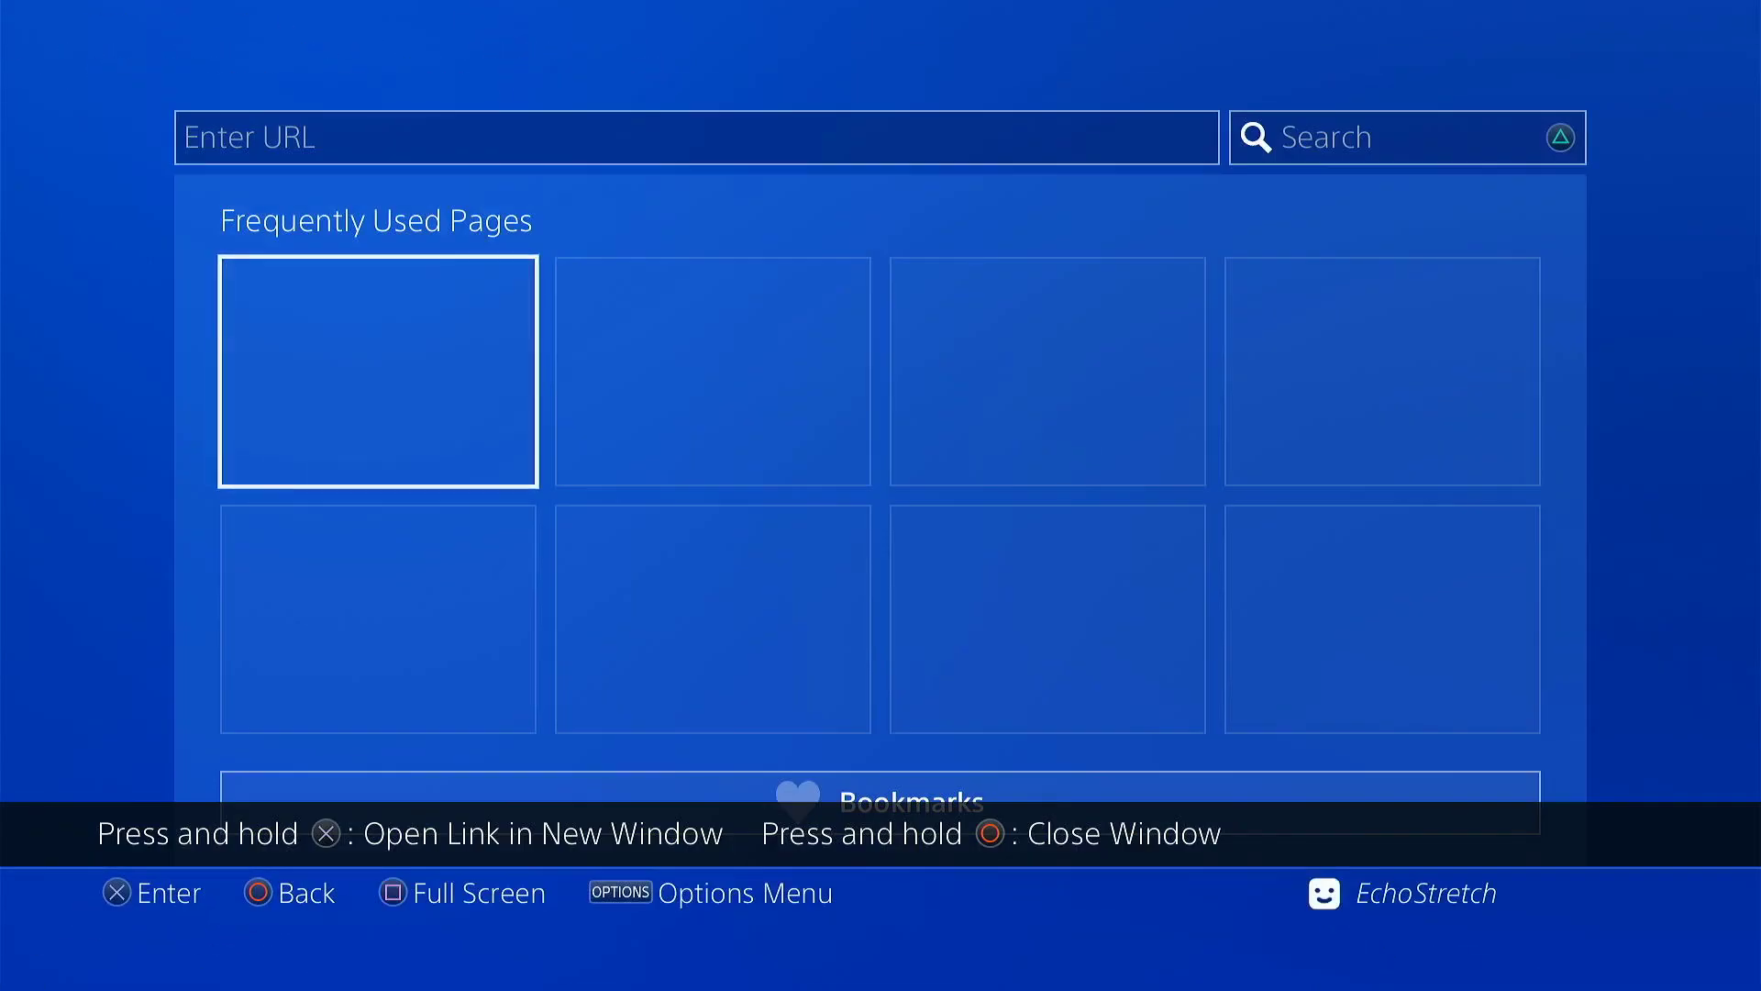
key(Menu)
key(Up)
- Clear the browser's entire browsing history
key(Return)
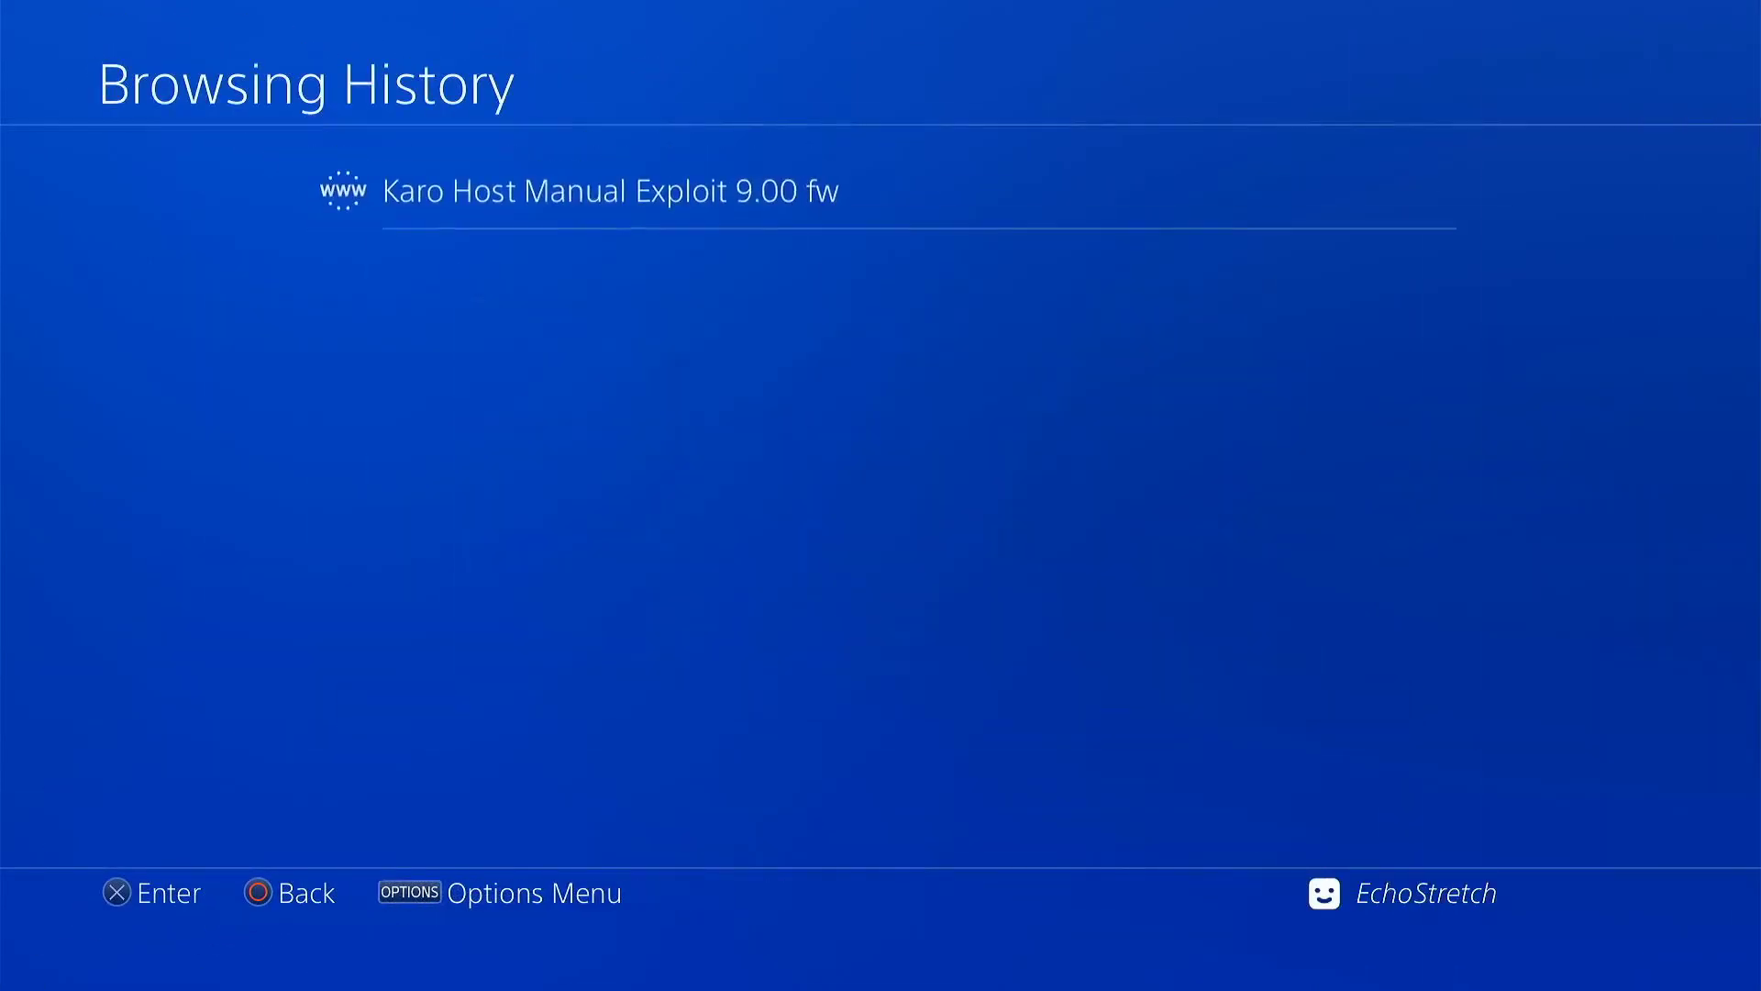
key(Menu)
key(Return)
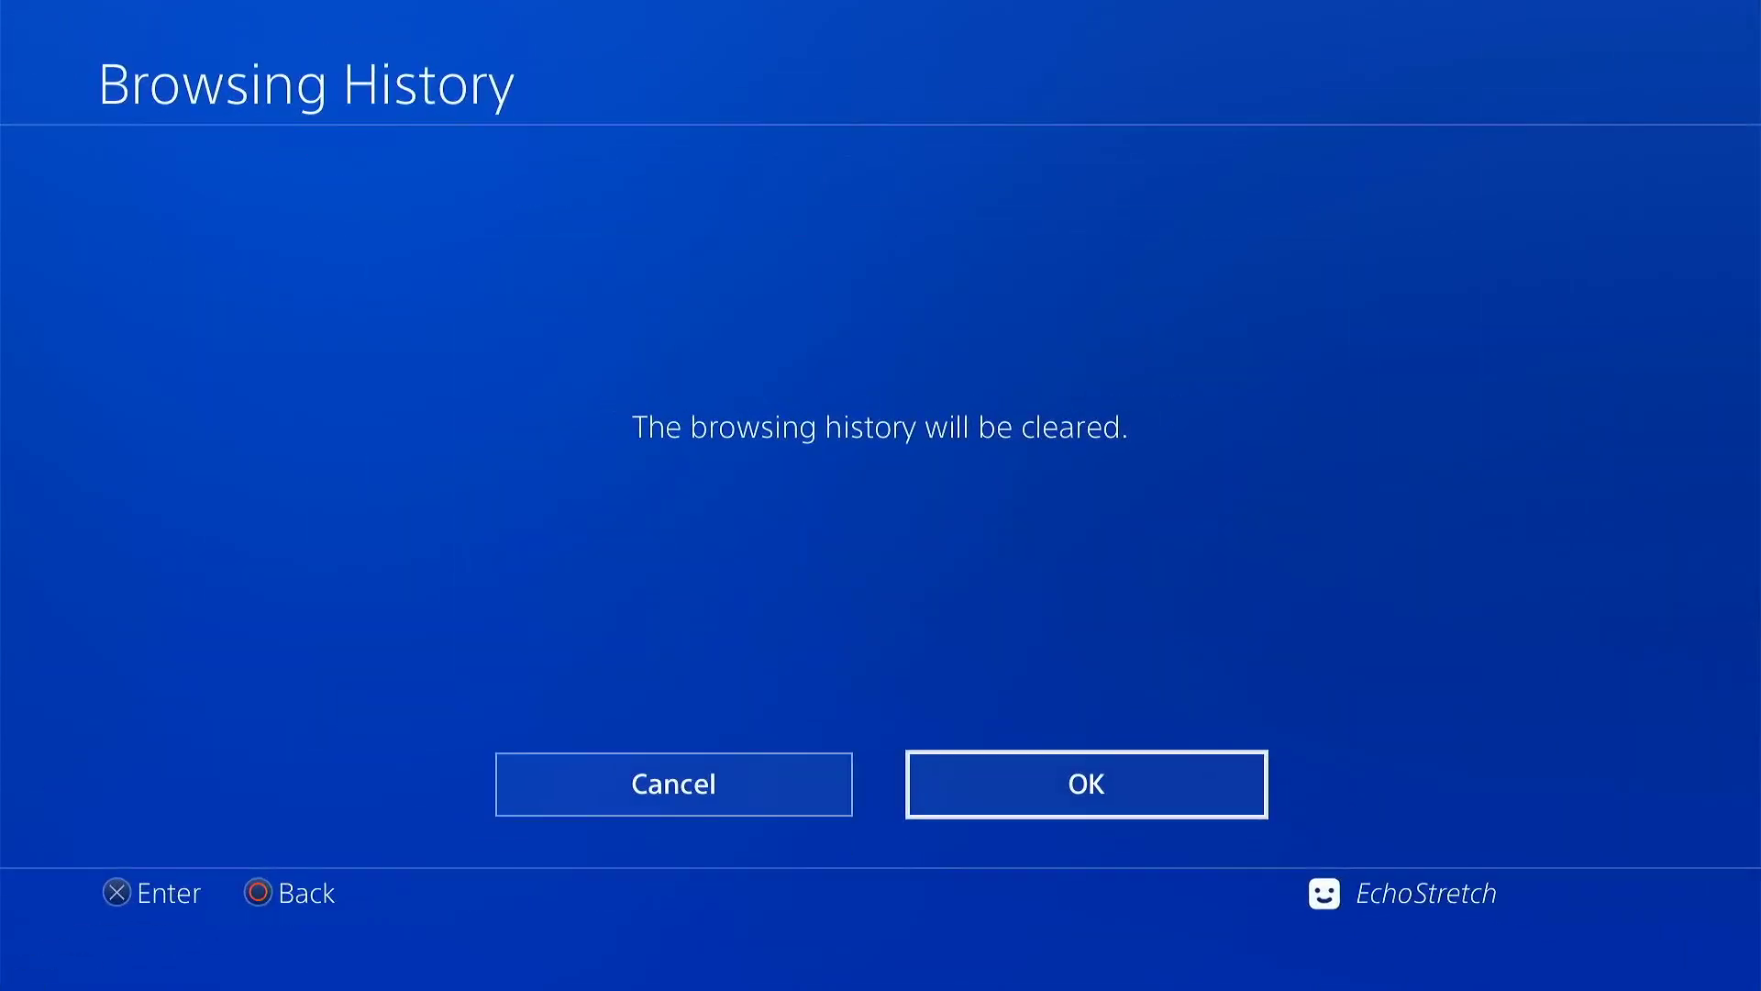
key(Return)
key(Escape)
key(Menu)
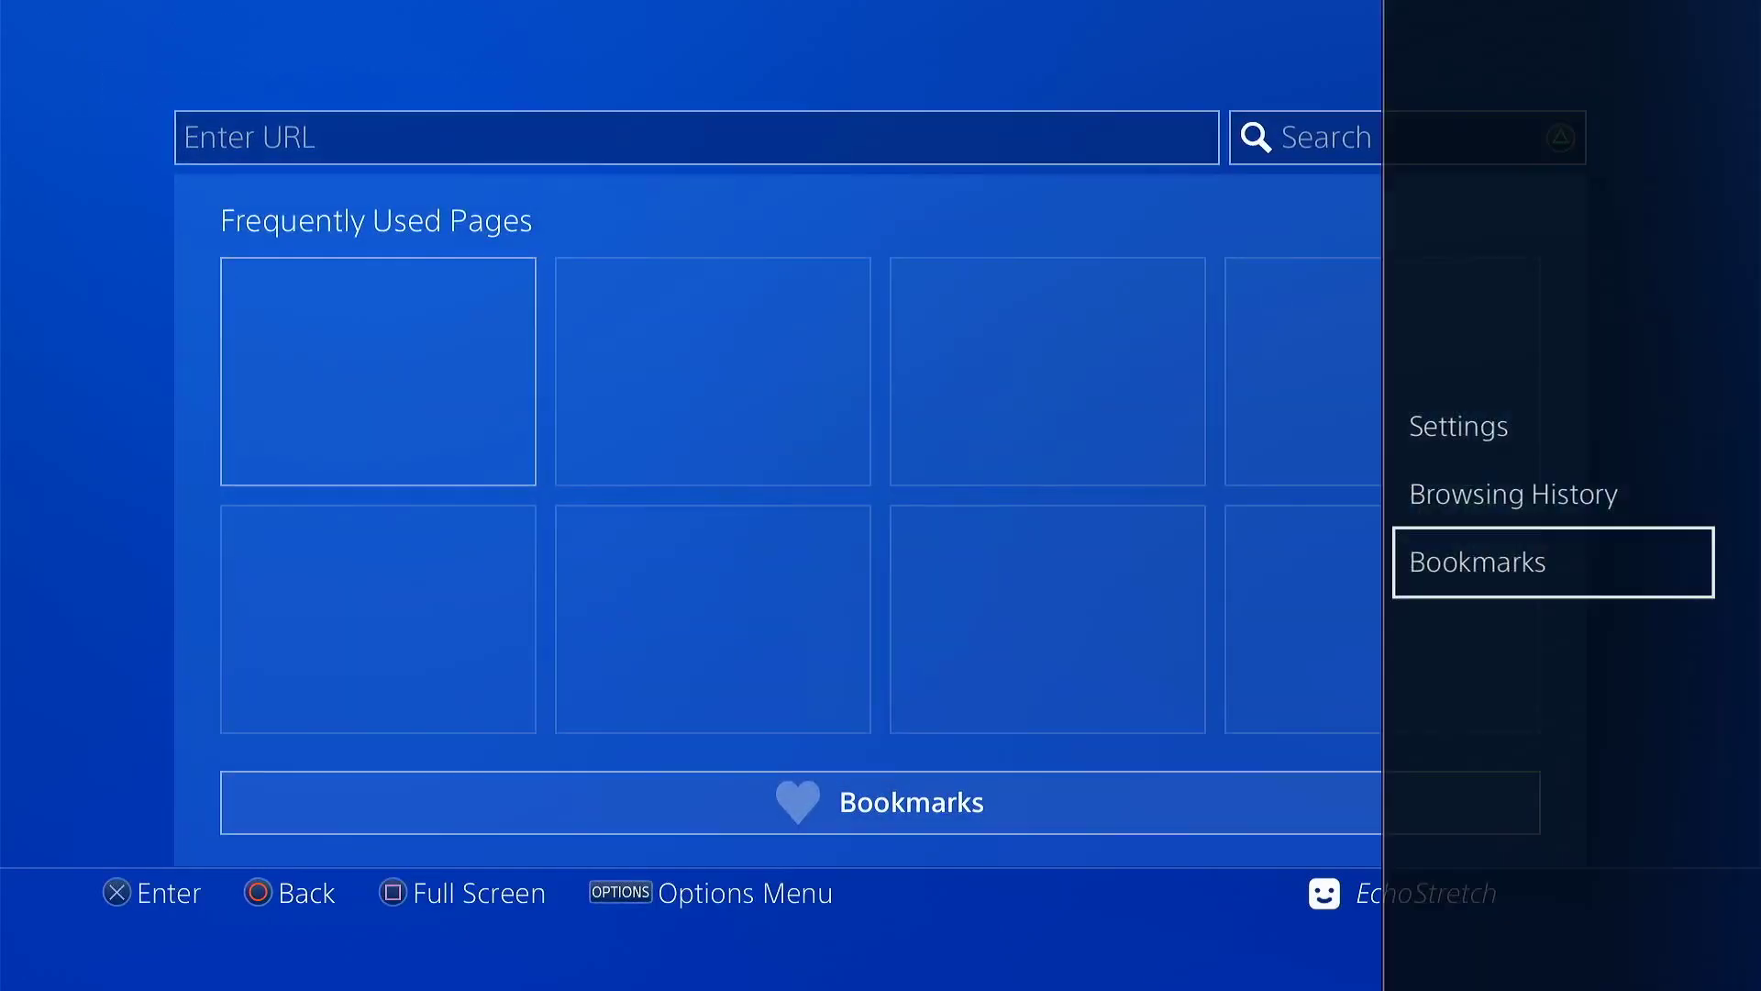
key(Up)
key(Up)
- In browser Settings, delete cookies and clear website data, then return to the start page
key(Return)
key(Down)
key(Down)
key(Return)
key(Return)
key(Down)
key(Return)
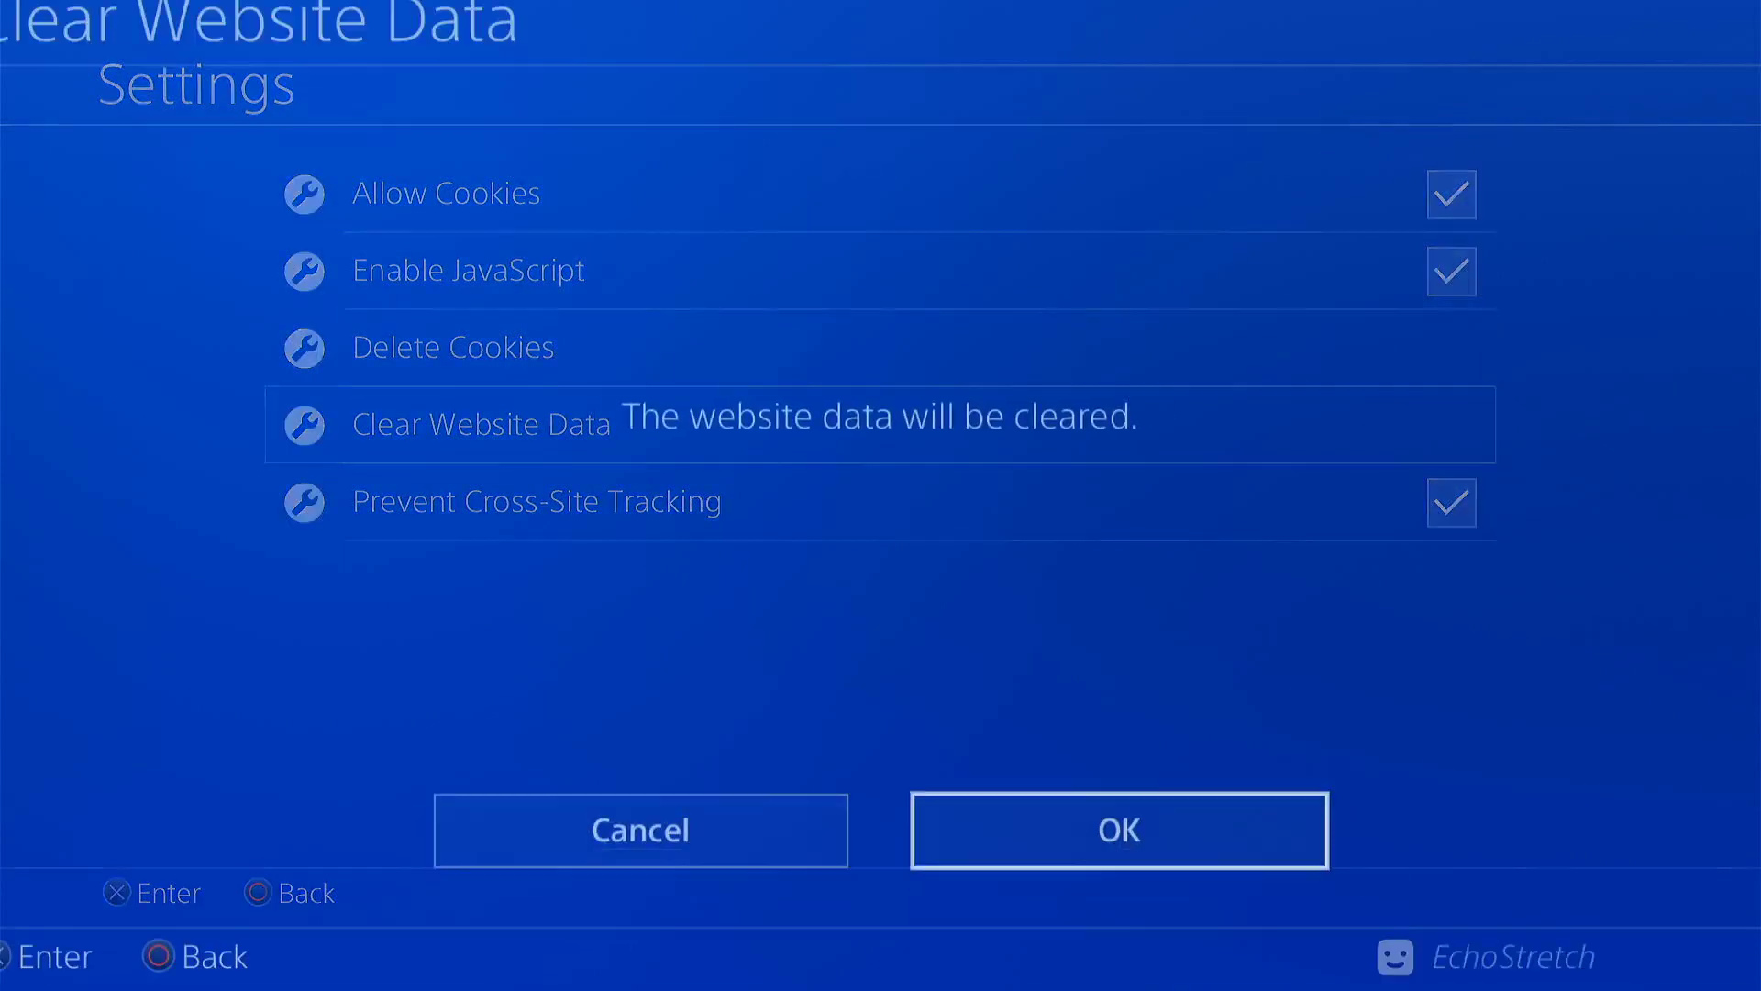
key(Return)
key(Escape)
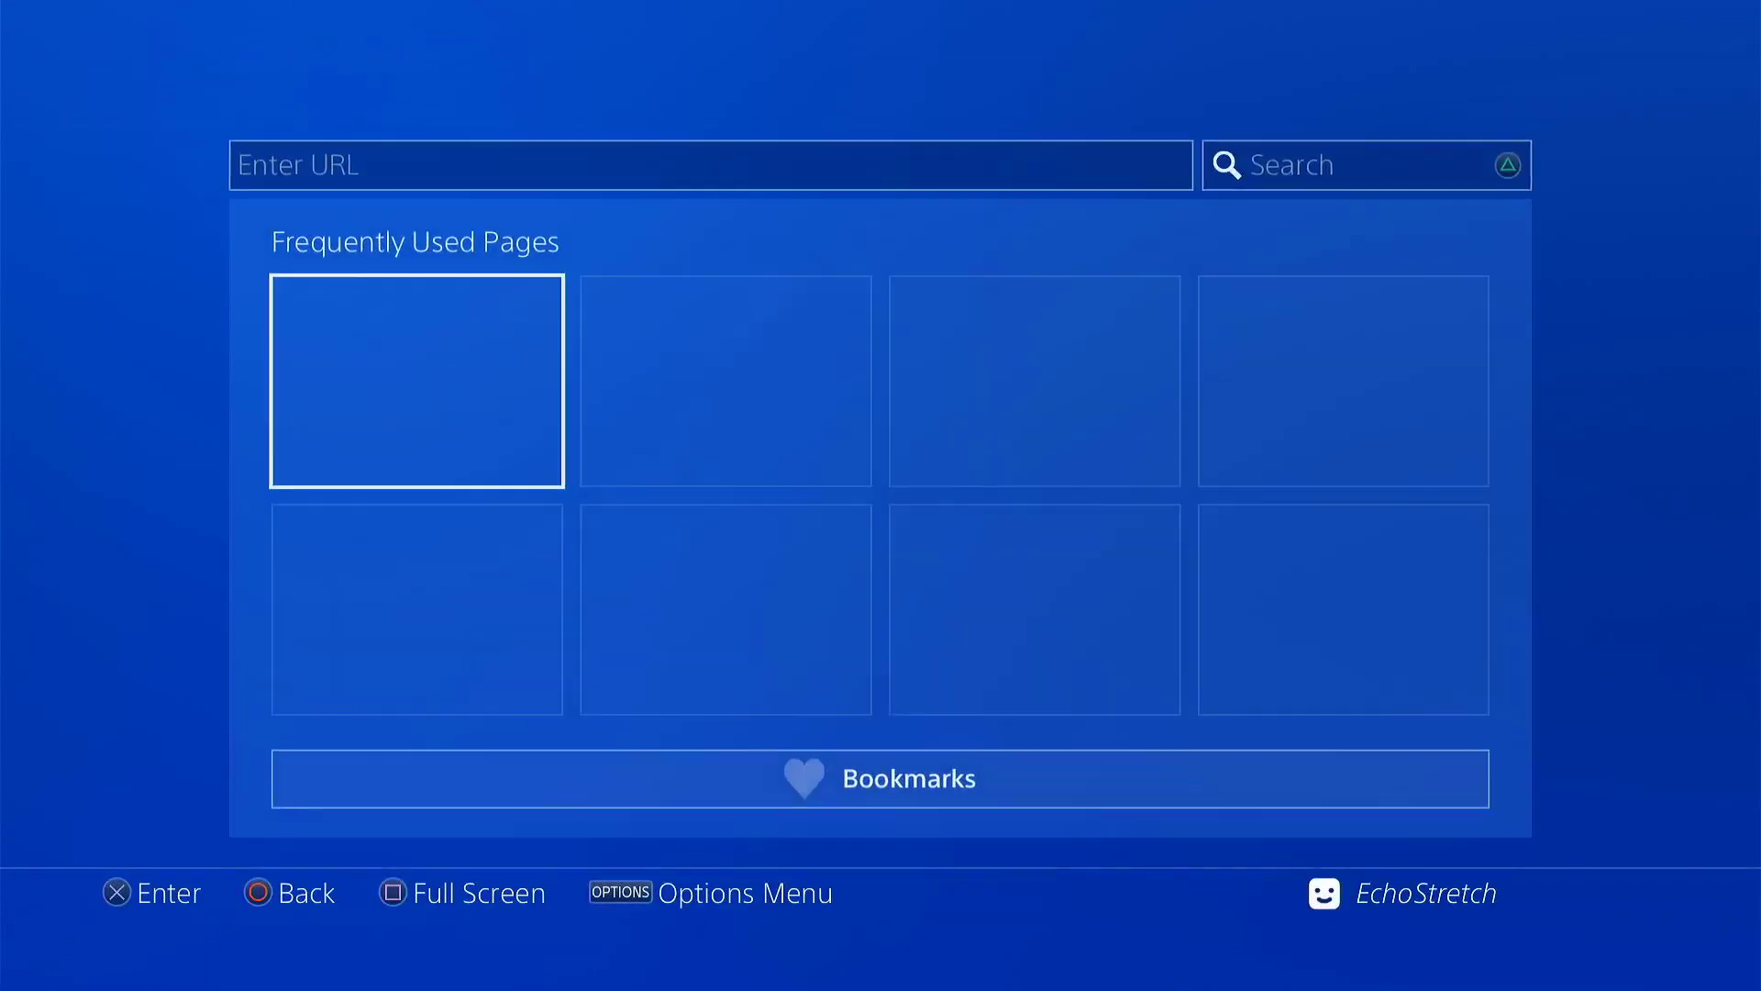
- Close the browser to the home screen and relaunch the Internet Browser
key(Escape)
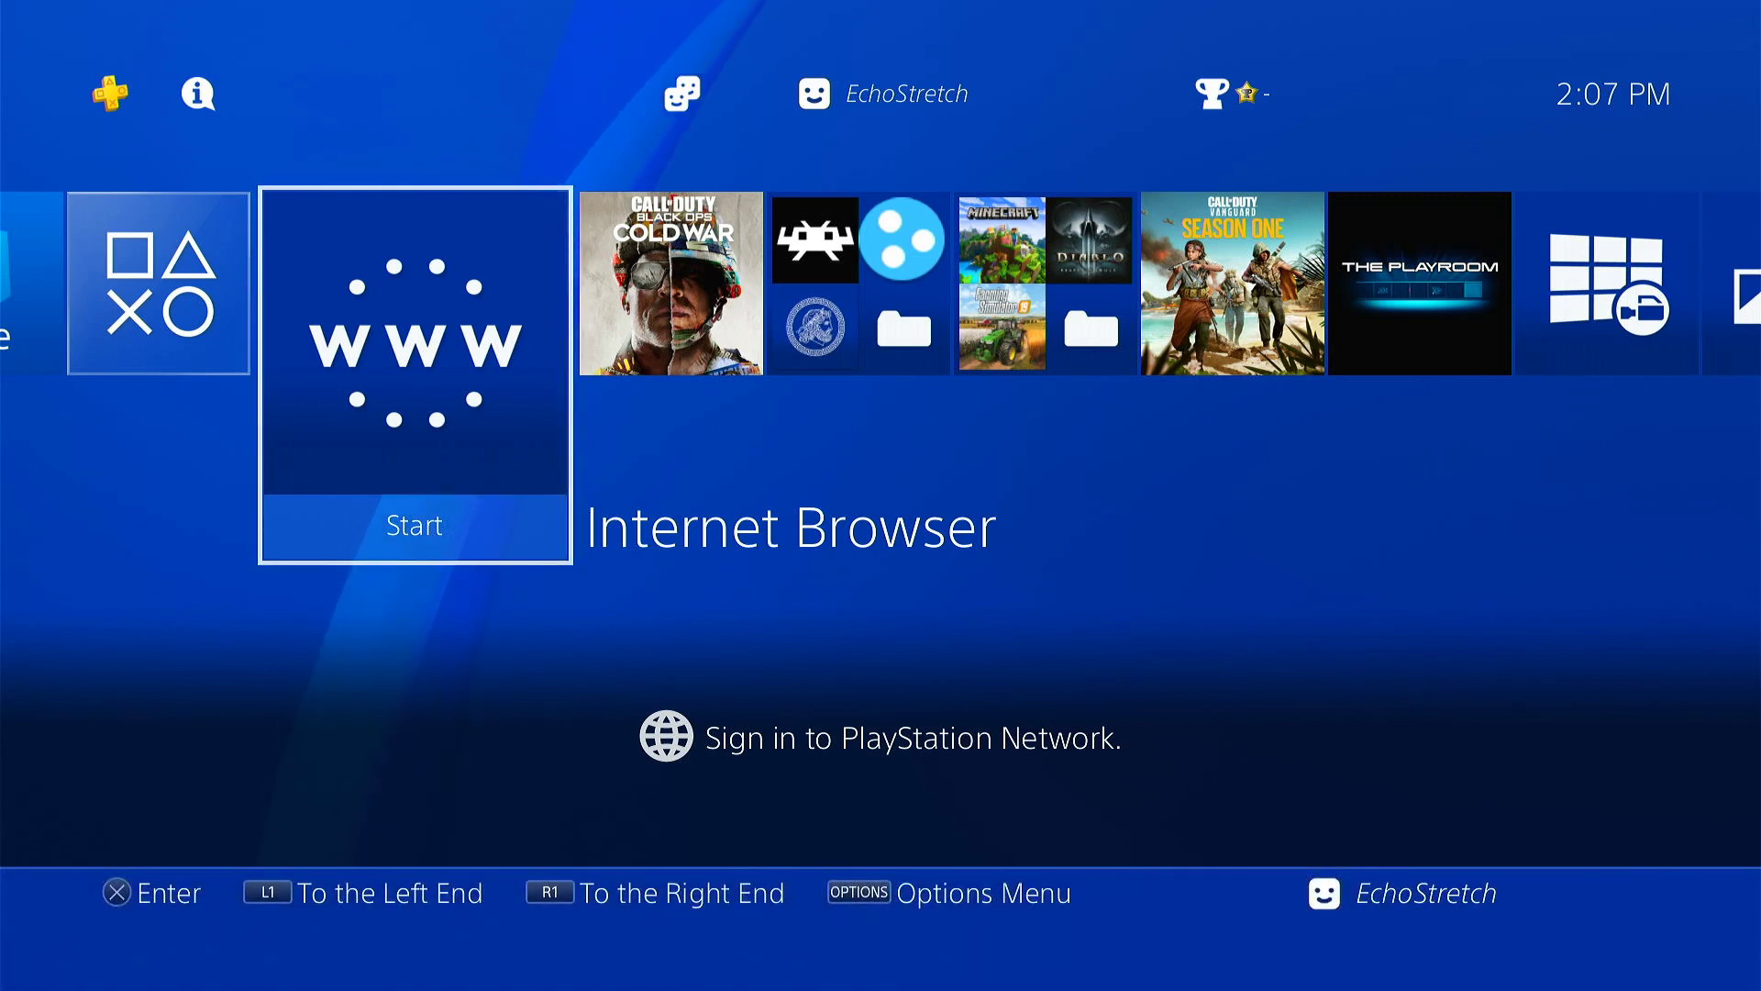
key(Return)
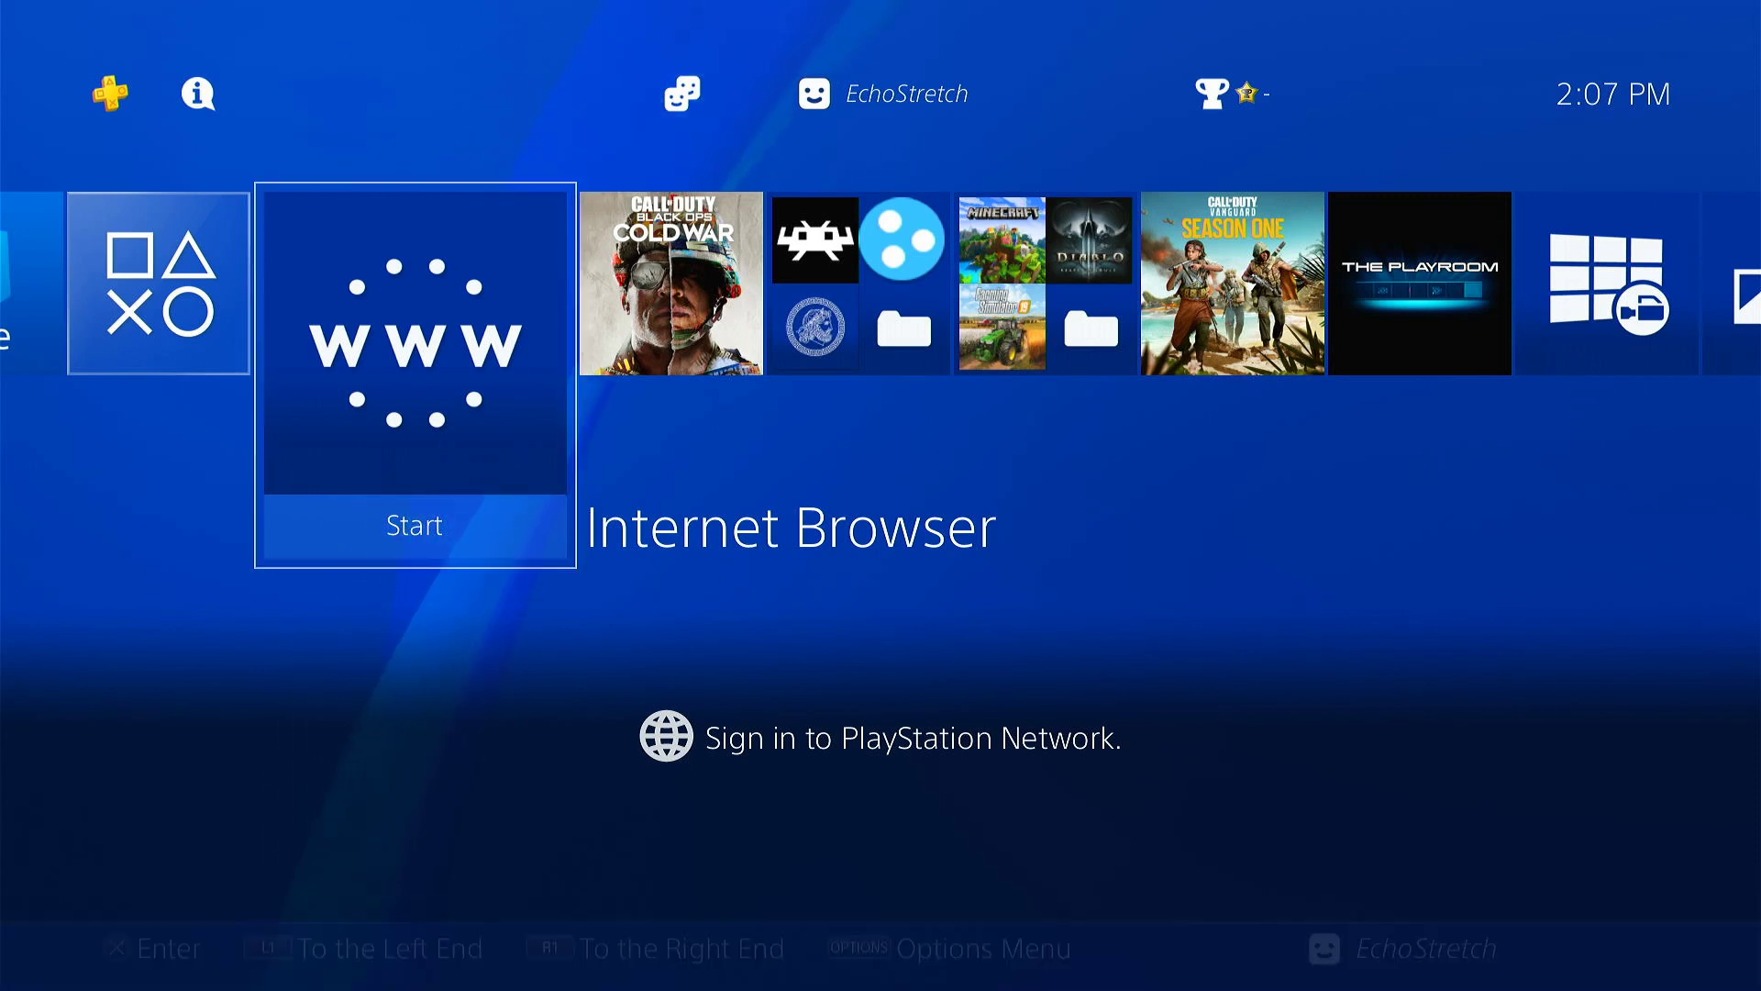
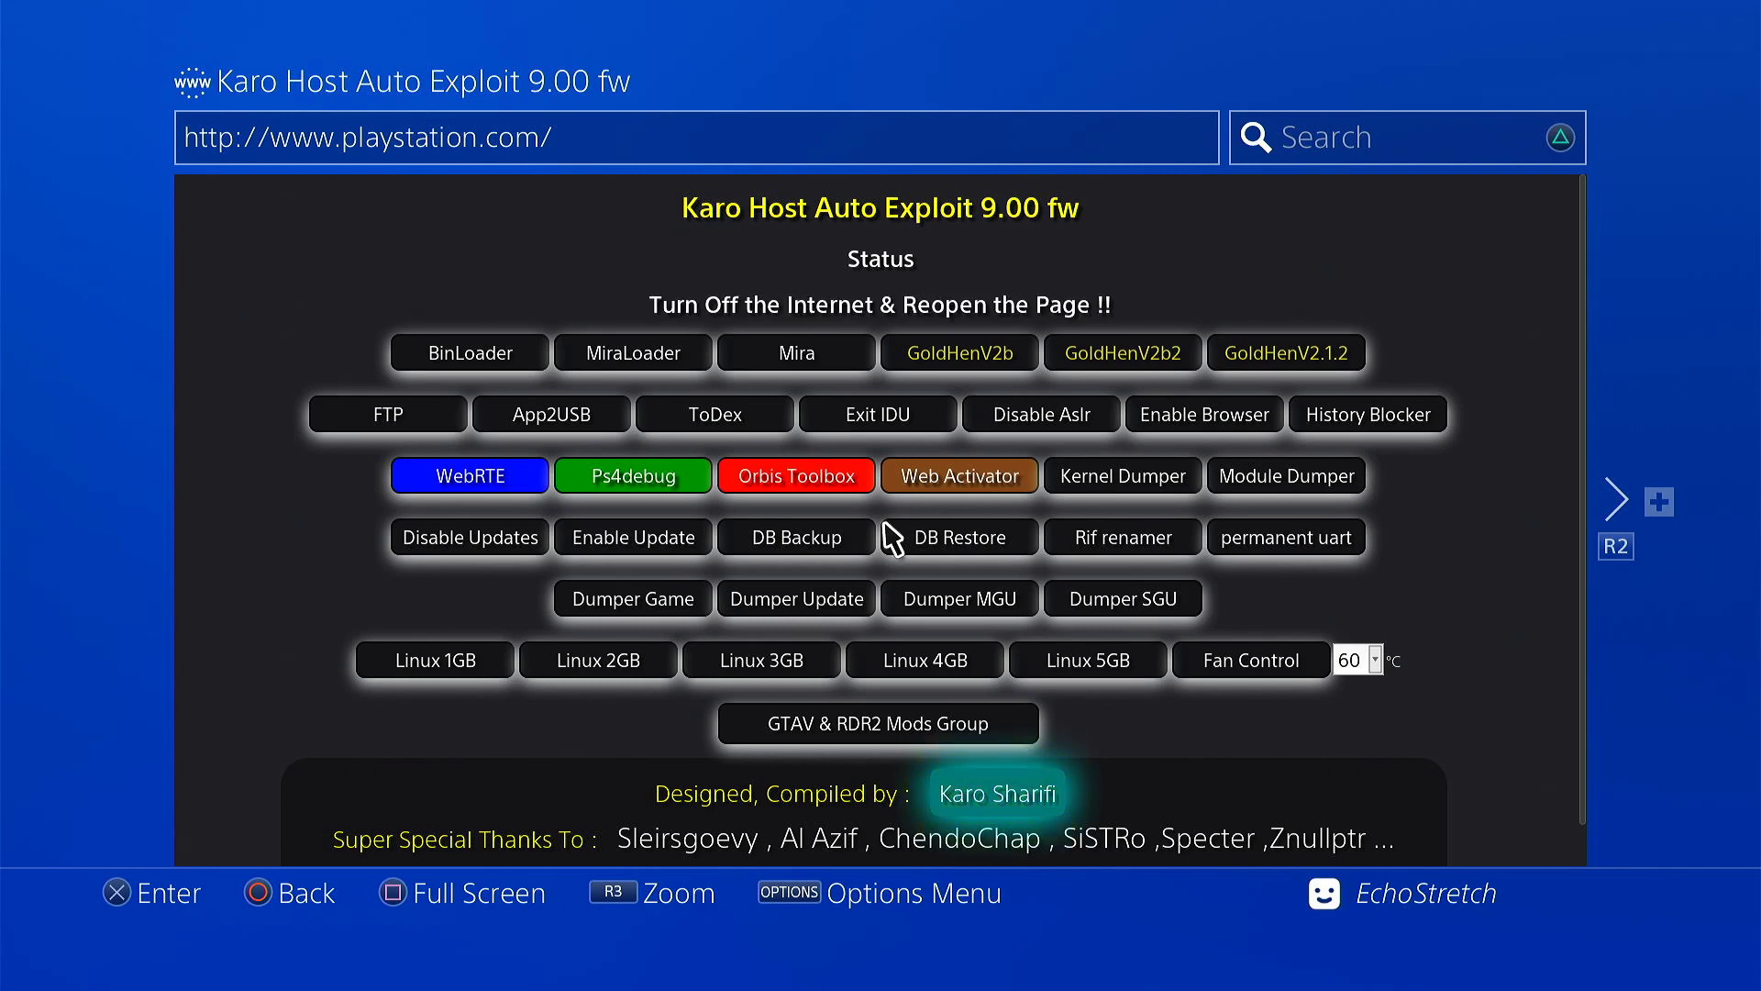
- Uncheck Connect to the Internet in Settings > Network, then relaunch the Internet Browser offline
key(super)
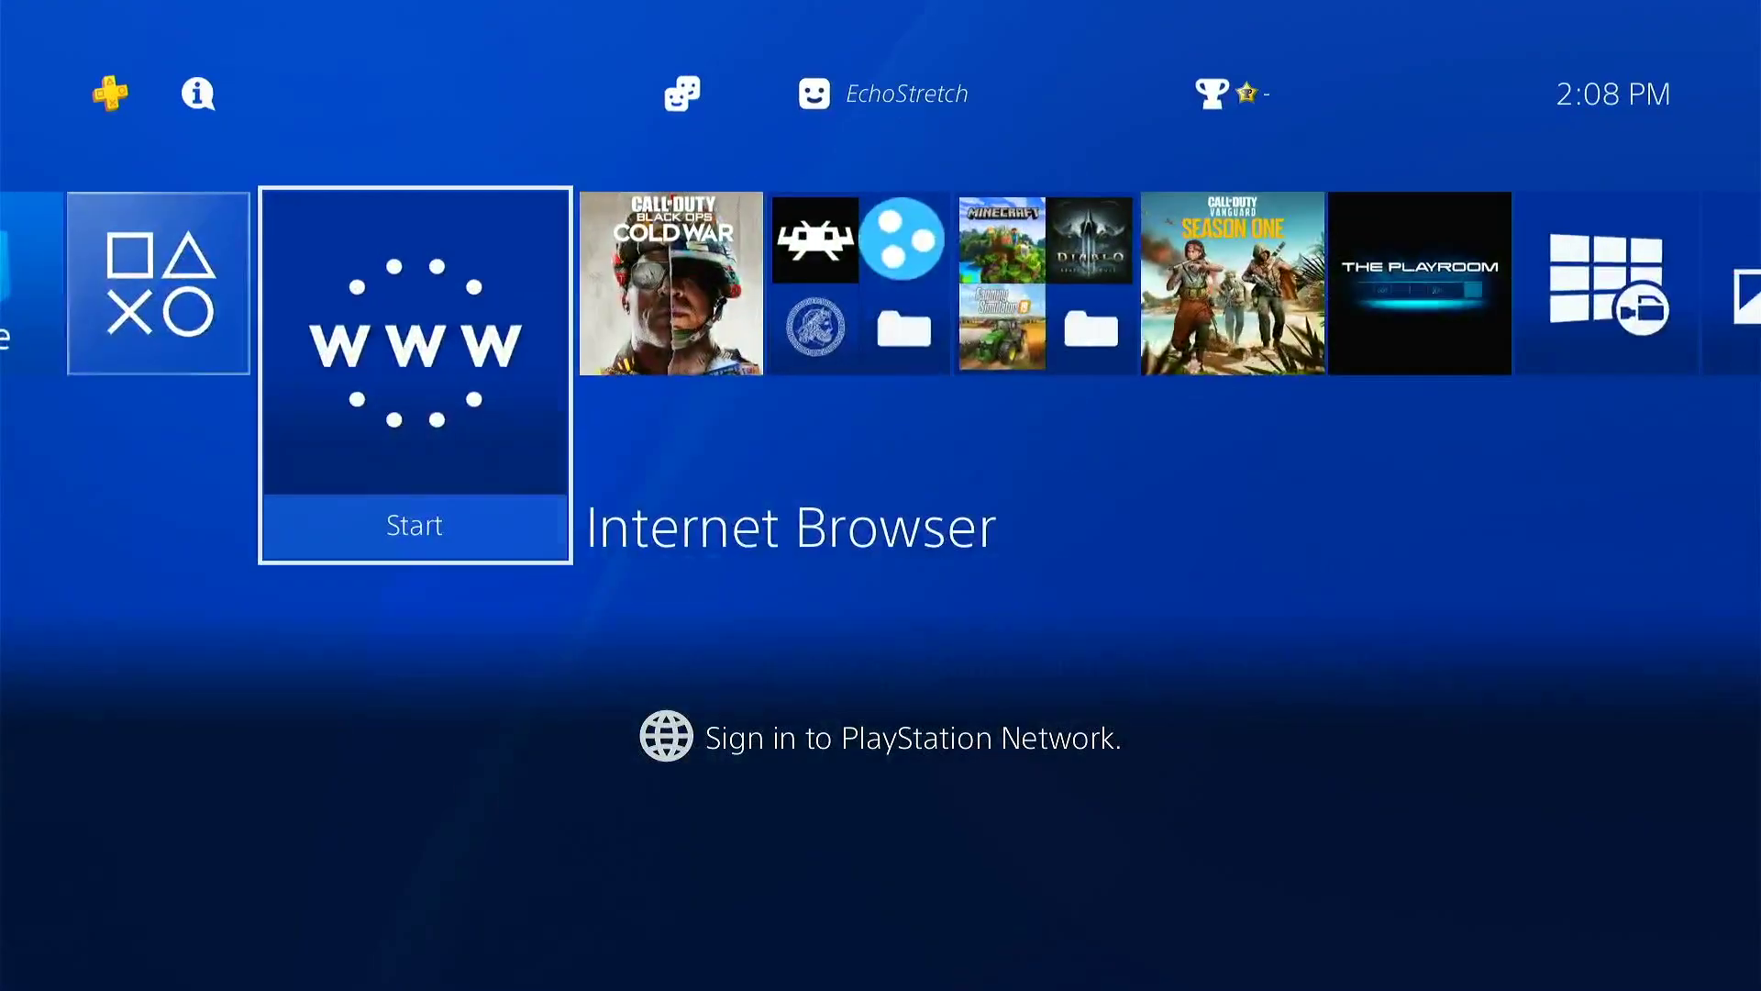
key(Up)
key(Return)
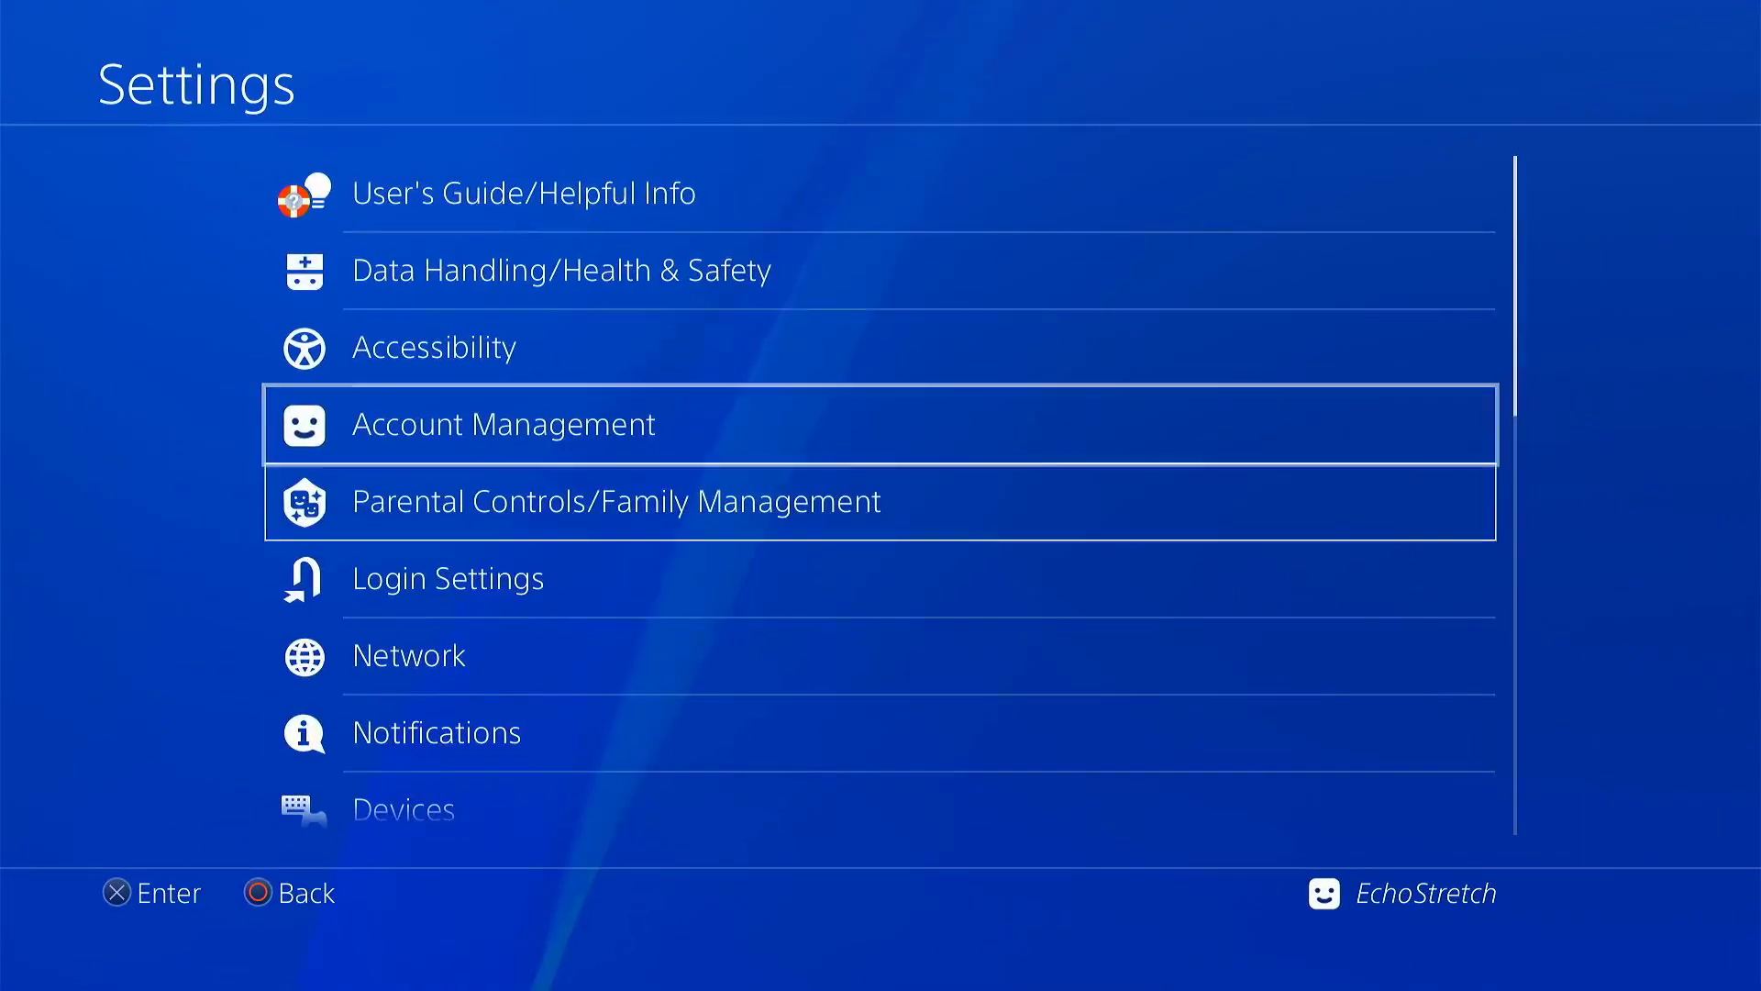
key(Down)
key(Down)
key(Down)
key(Return)
key(Return)
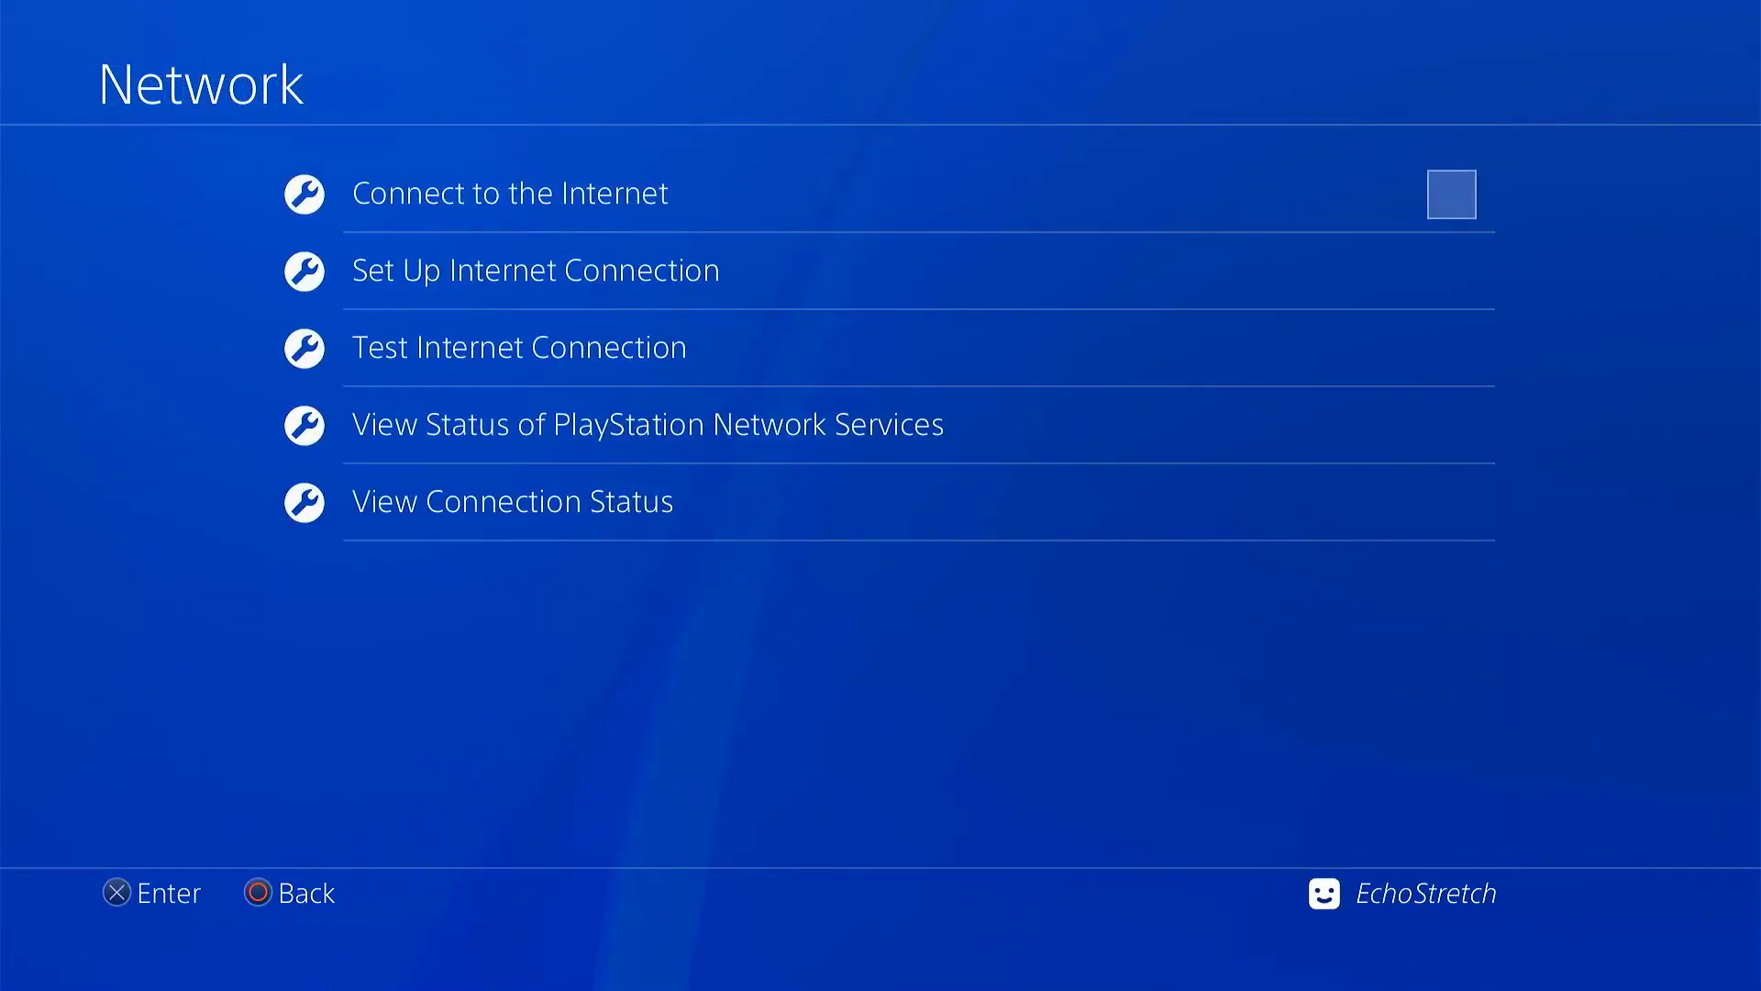
key(Escape)
key(Escape)
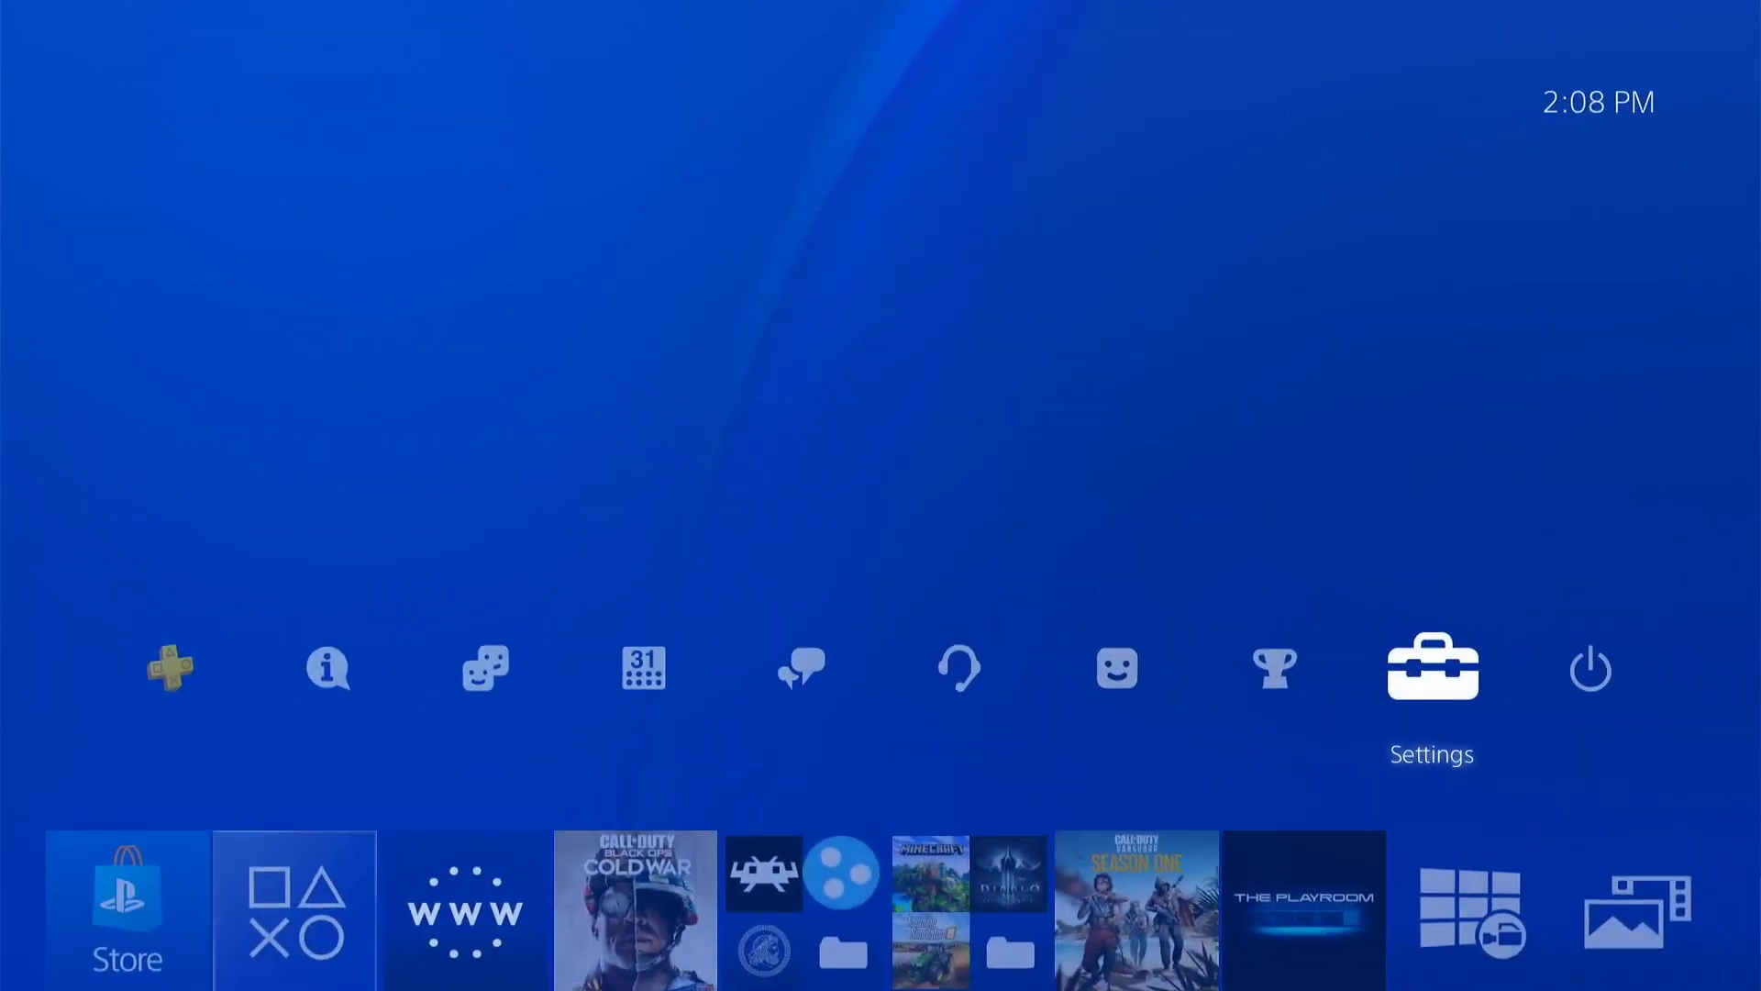
key(Down)
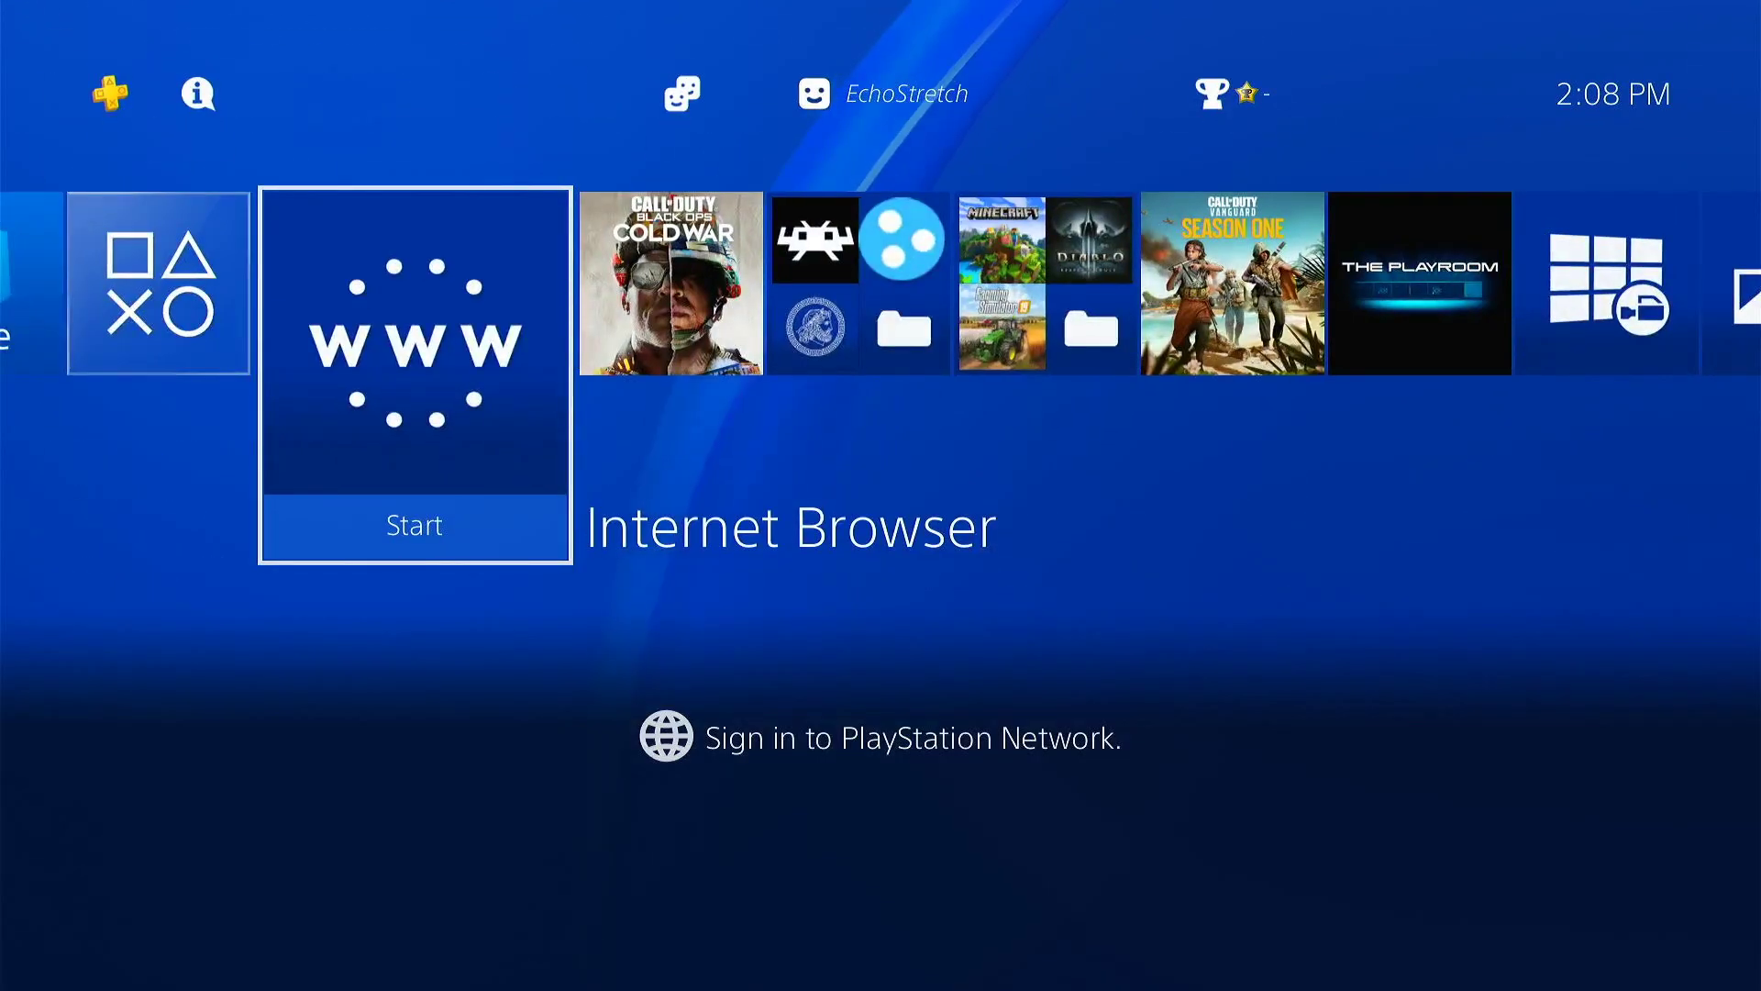
key(Return)
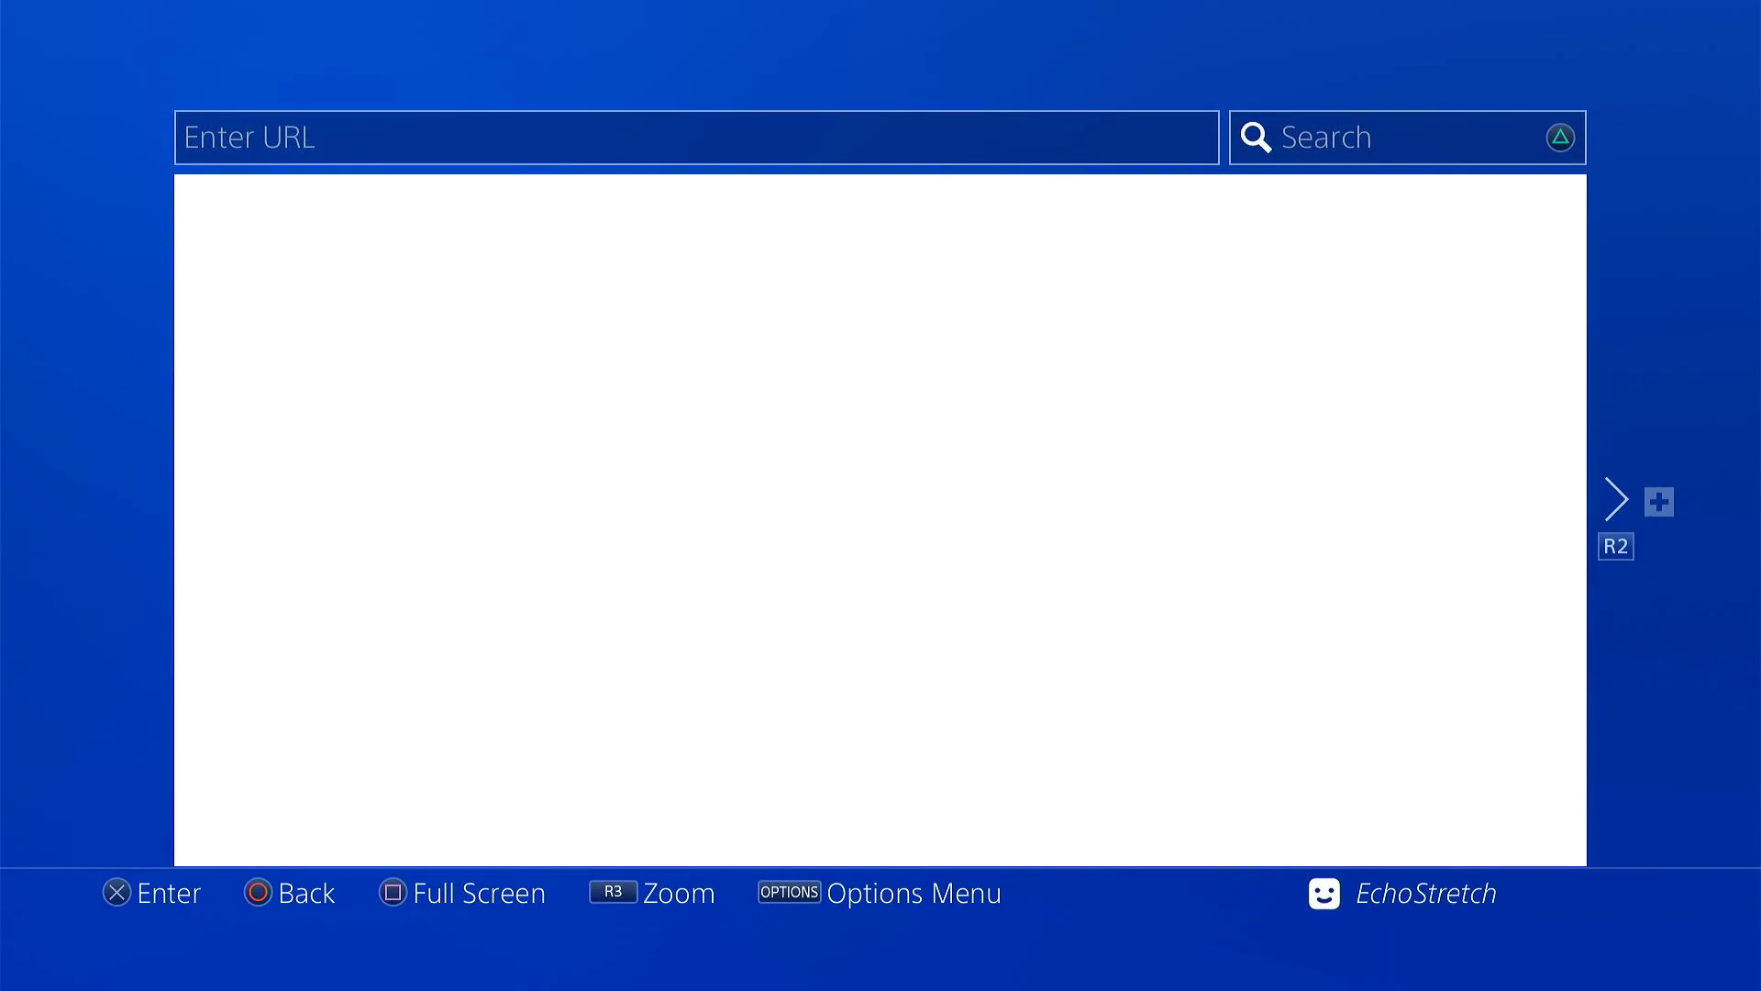
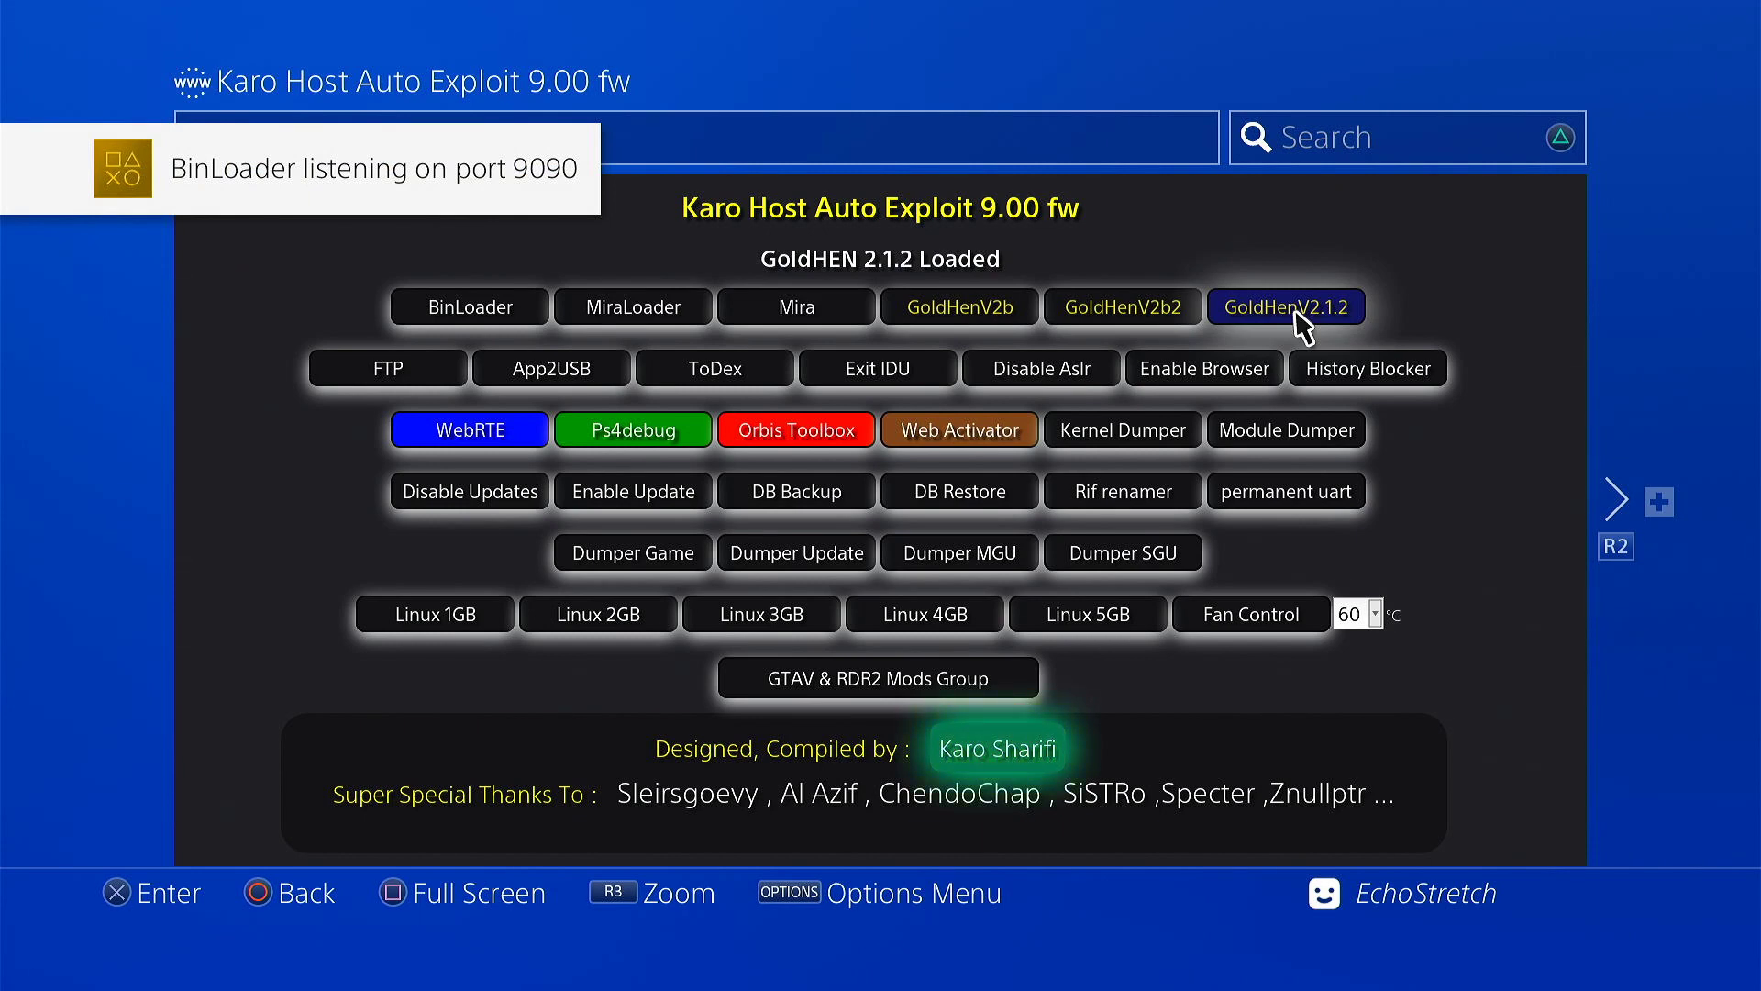
- Launch the Orbis Toolbox payload from the exploit host page until it reports Orbis-Toolbox Loaded
click(853, 439)
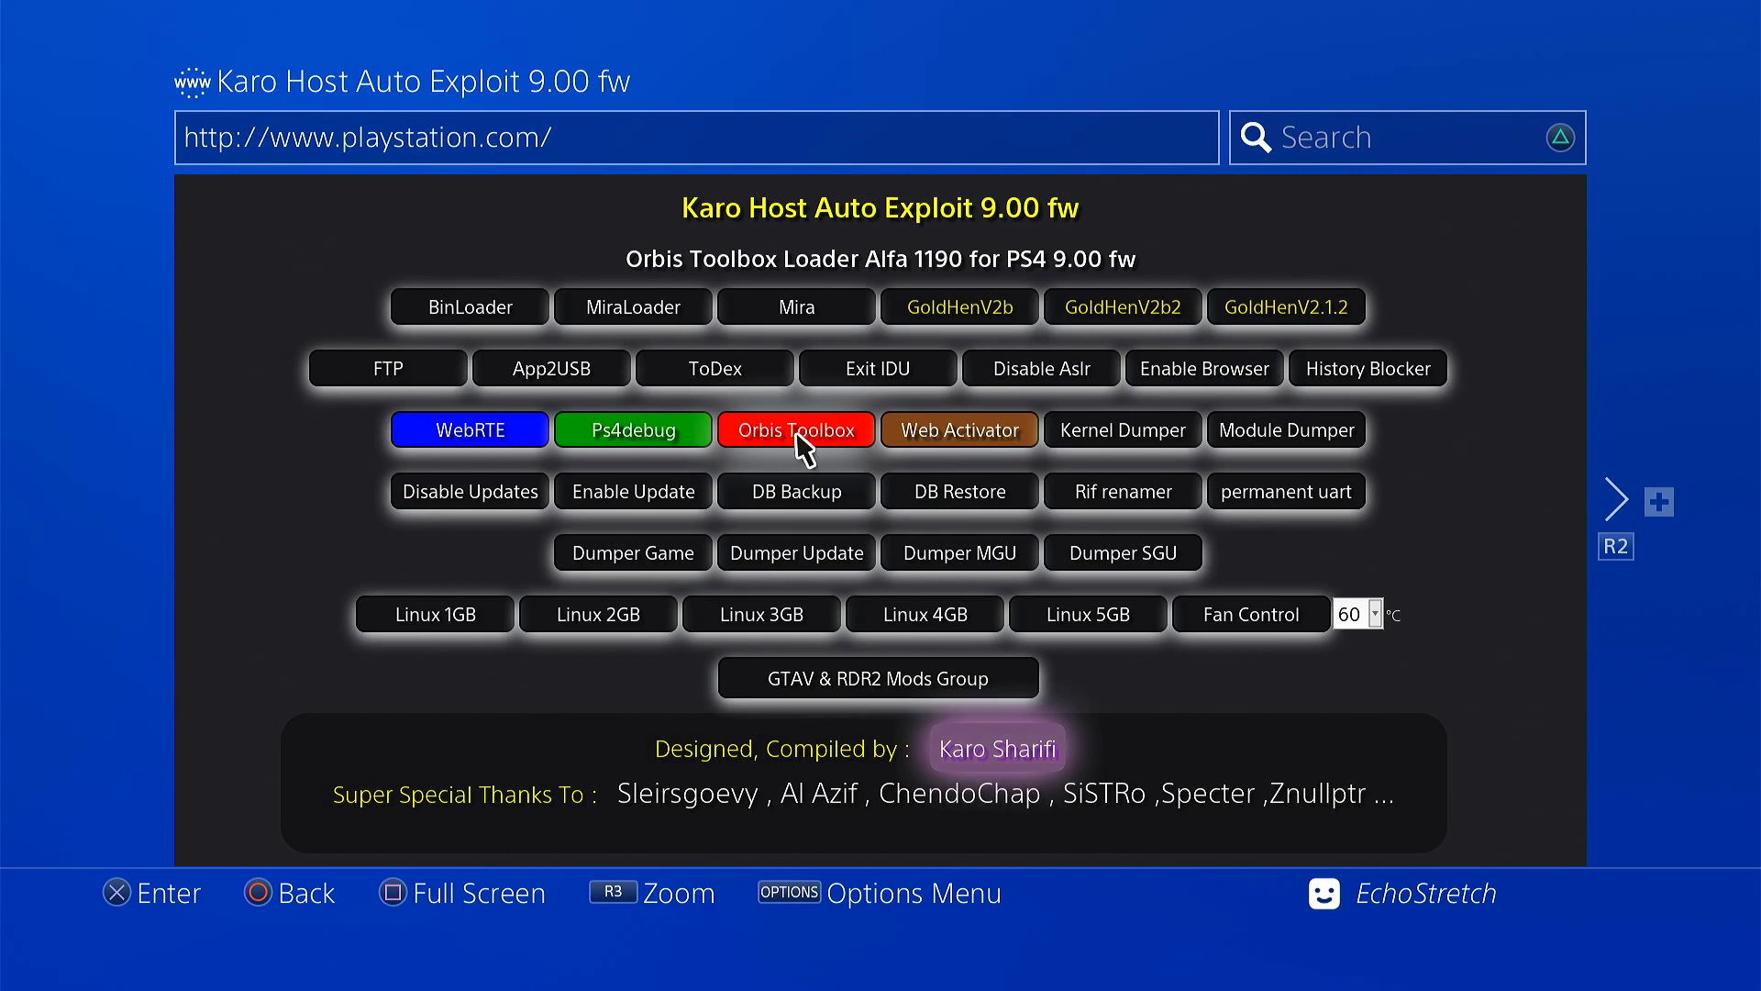
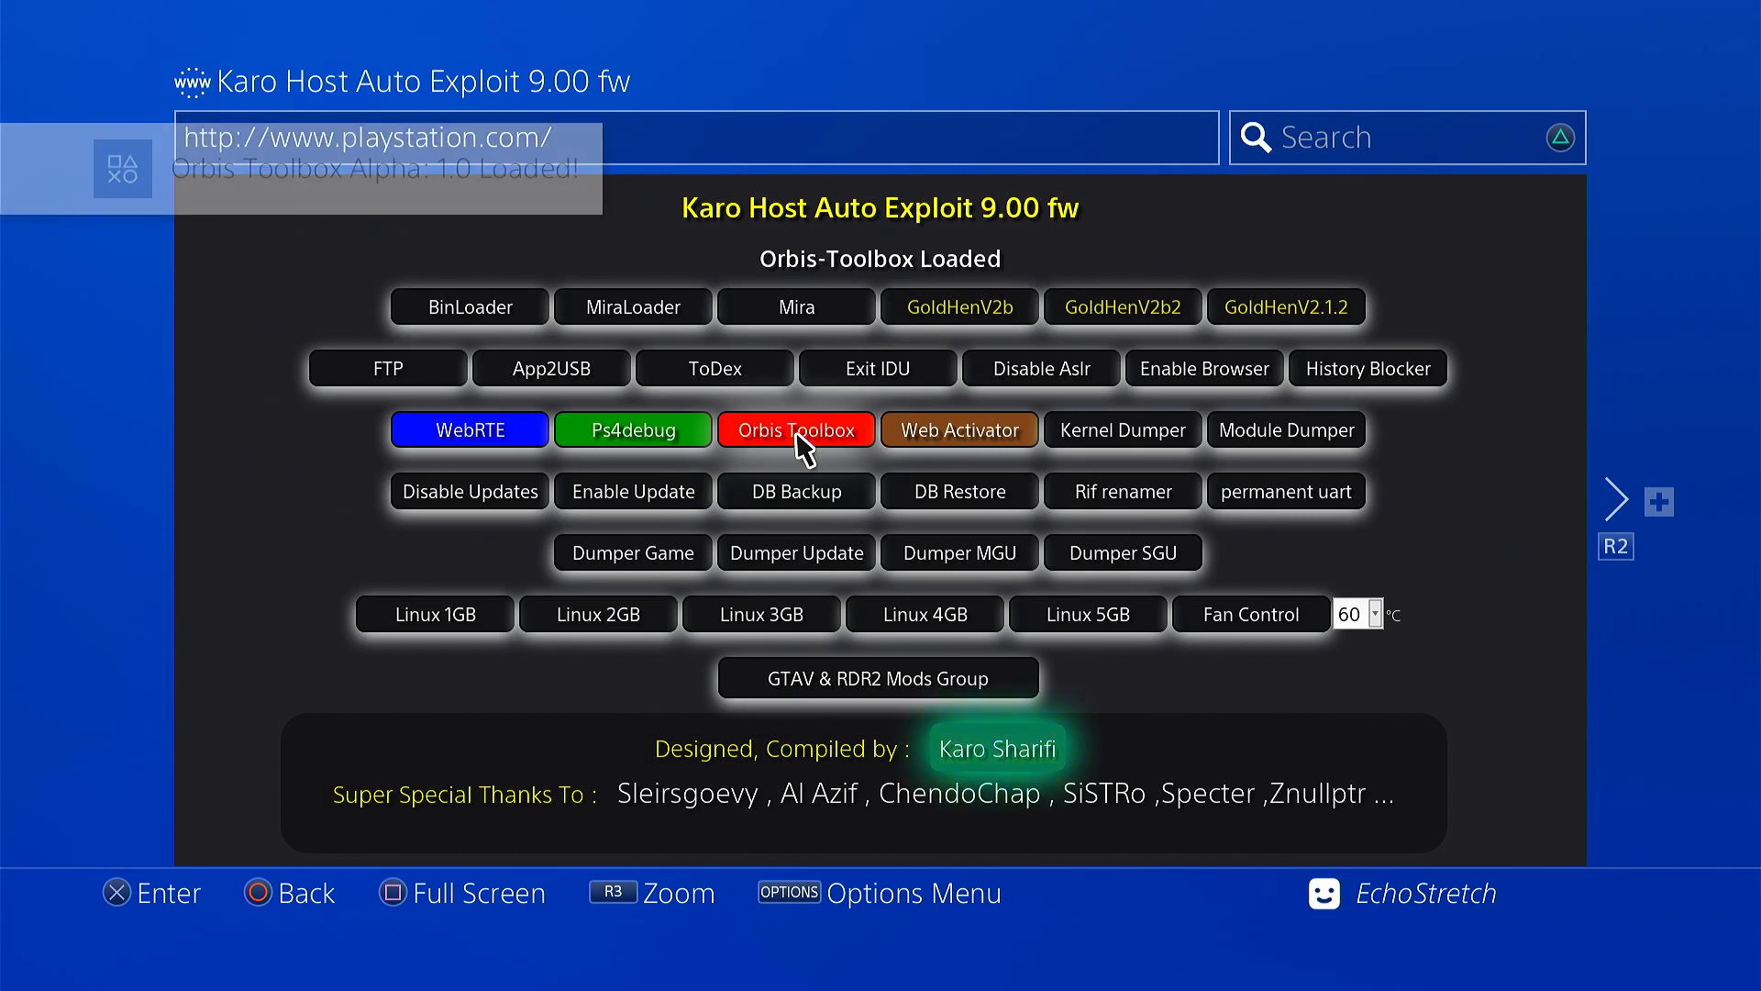
- From Home, tick Connect to the Internet under Settings > Network, then back out to the Settings list
key(Home)
key(Up)
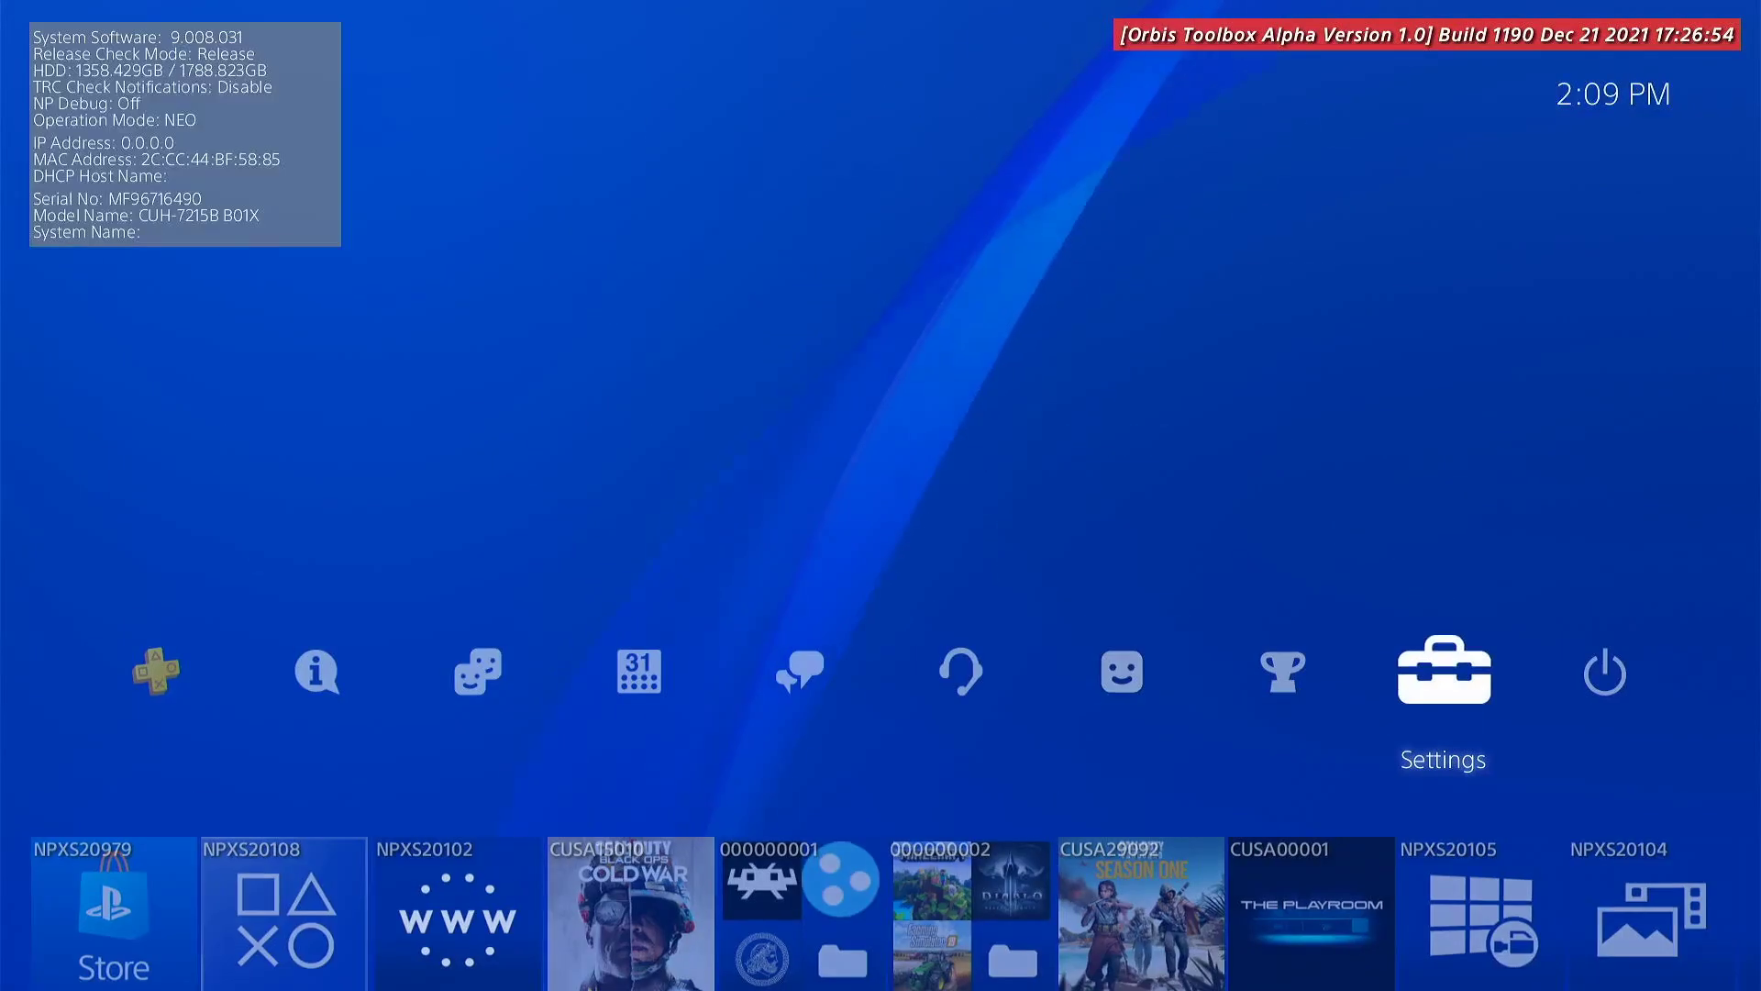
key(Return)
key(Down)
key(Down)
key(Down)
key(Down)
key(Down)
key(Down)
key(Down)
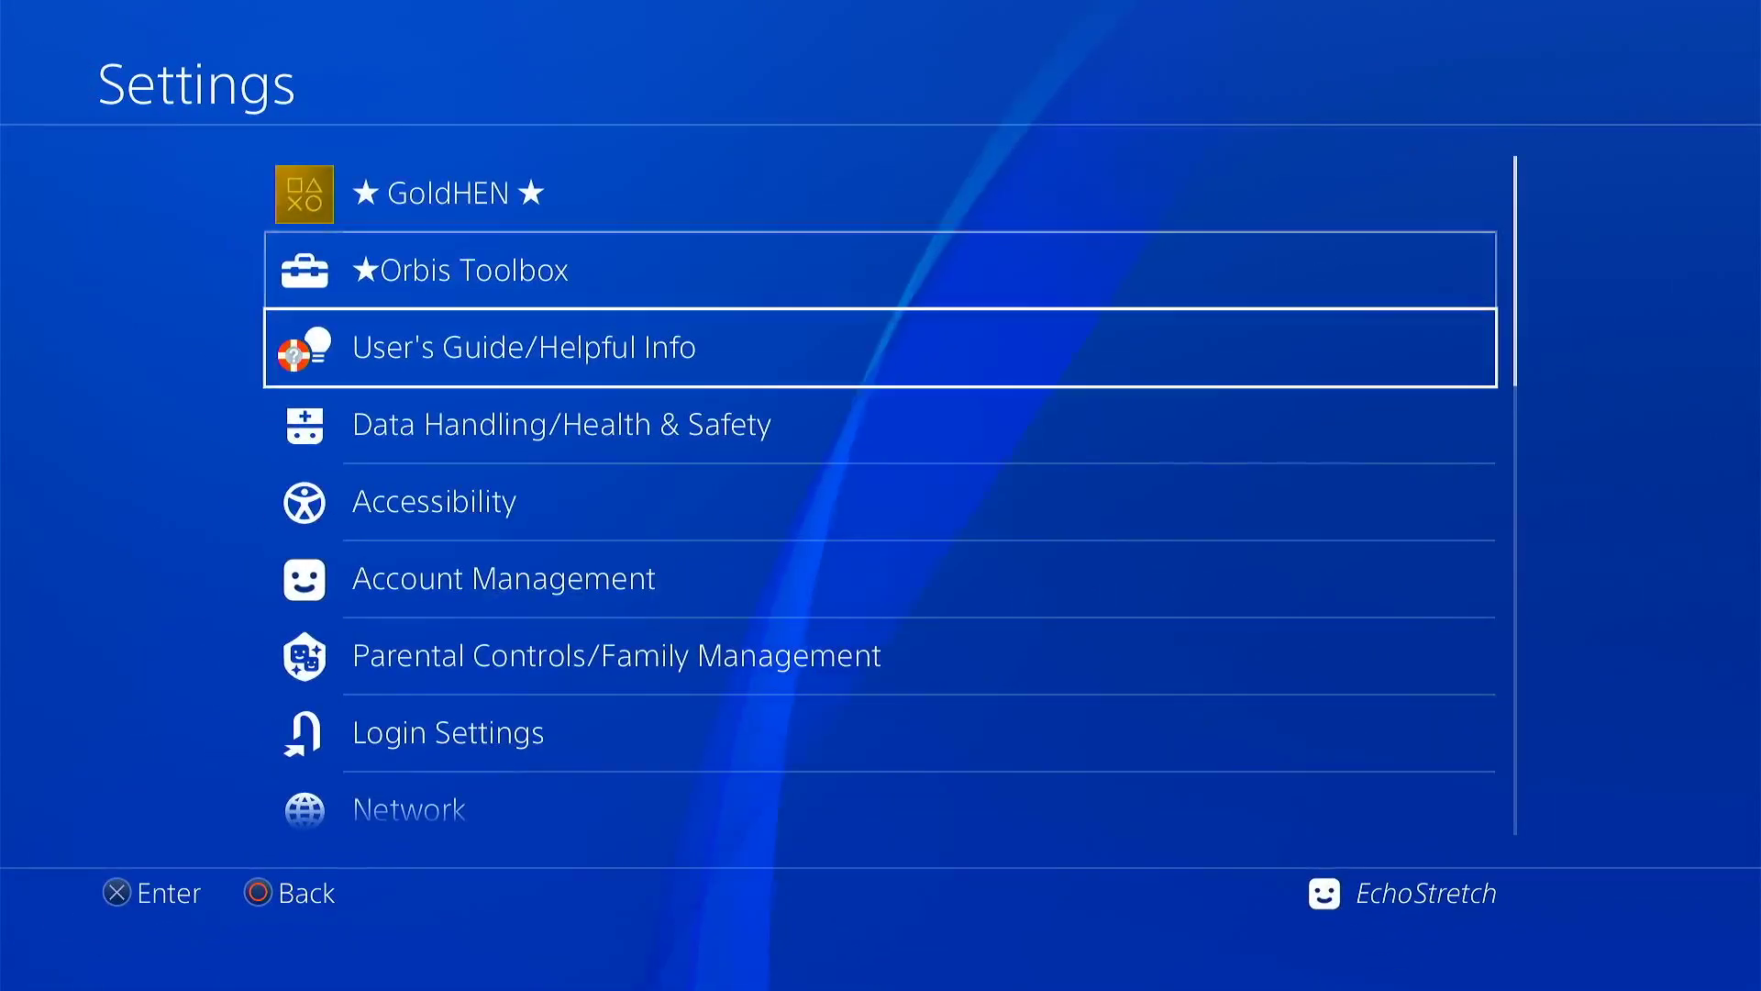
key(Return)
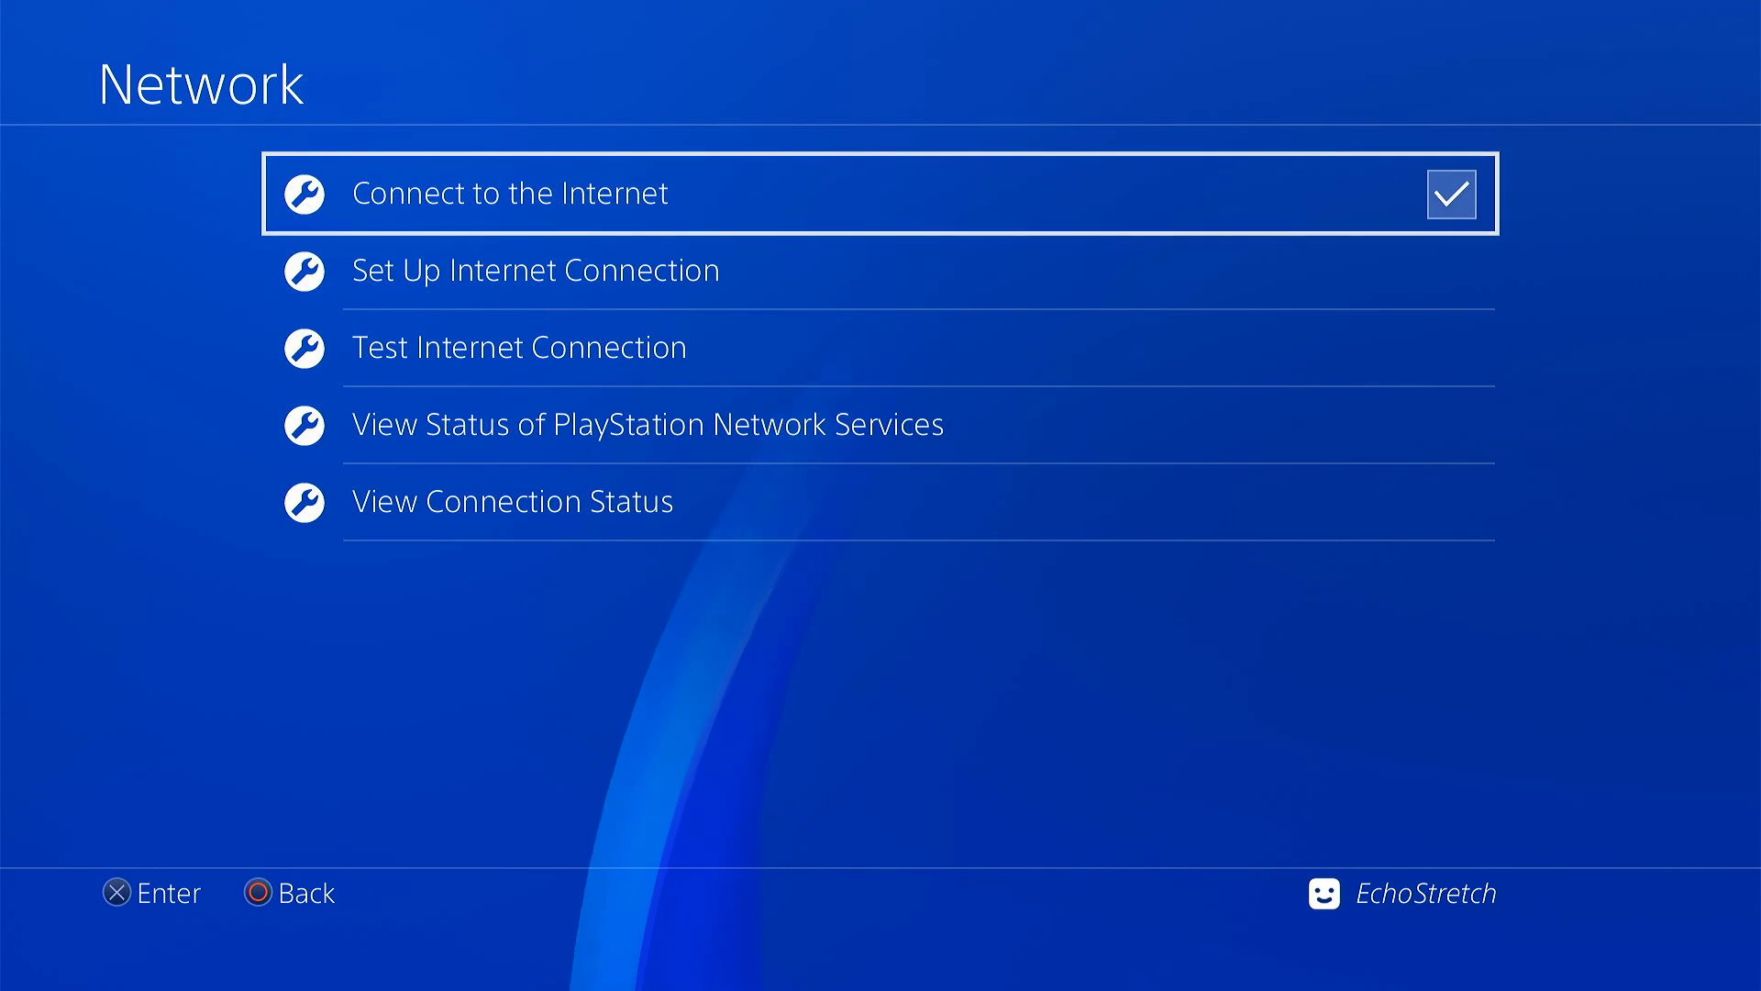
key(Escape)
key(Up)
key(Up)
key(Up)
key(Up)
key(Up)
key(Up)
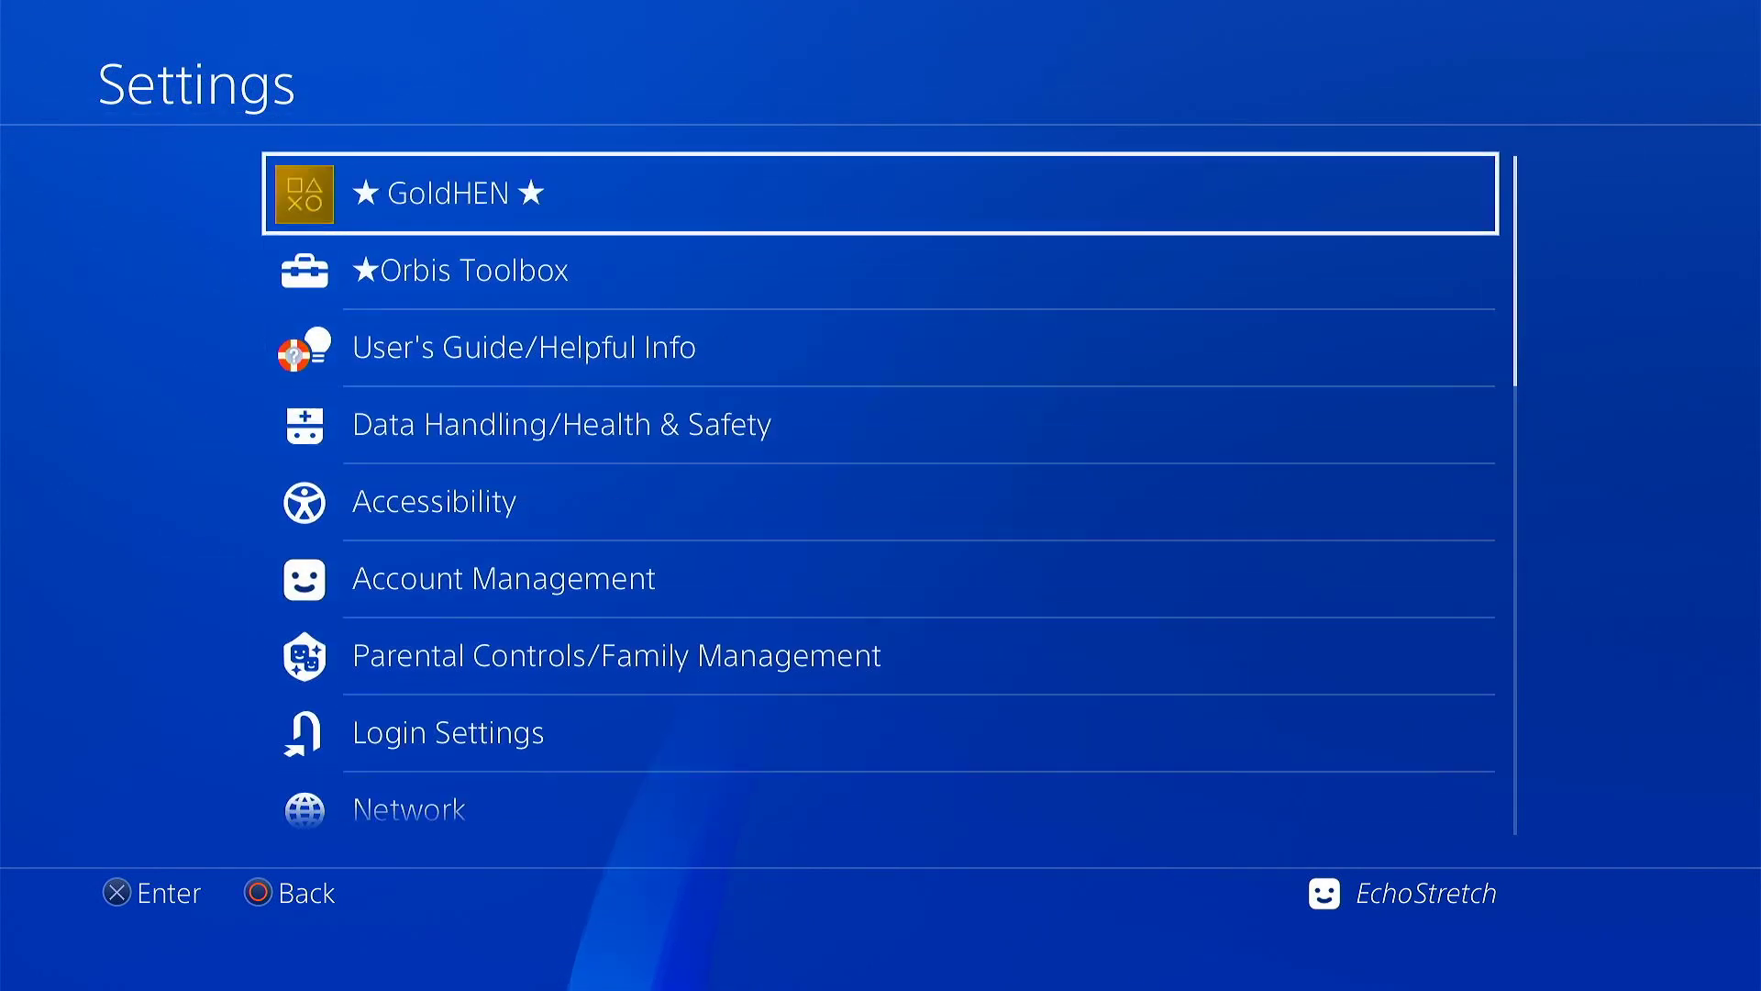
- Turn on Enable FTP Server (port 2121) in ★ GoldHEN ★ settings, then open GoldHEN's About section
key(Return)
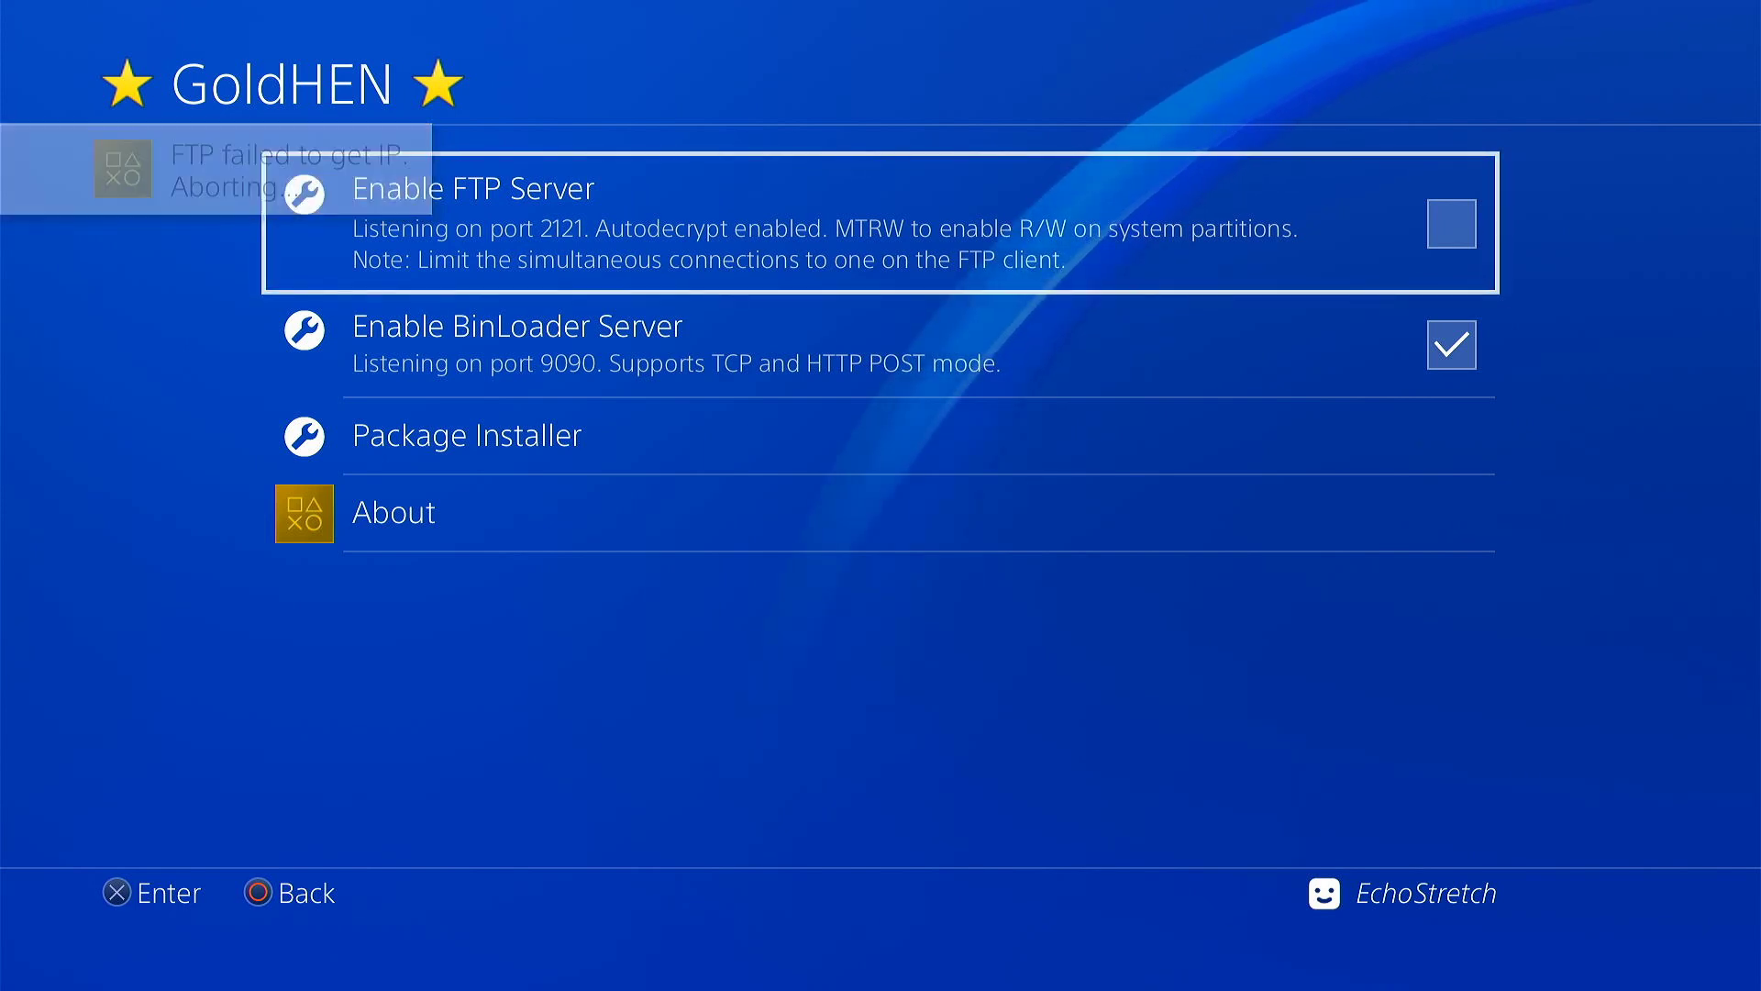
key(Return)
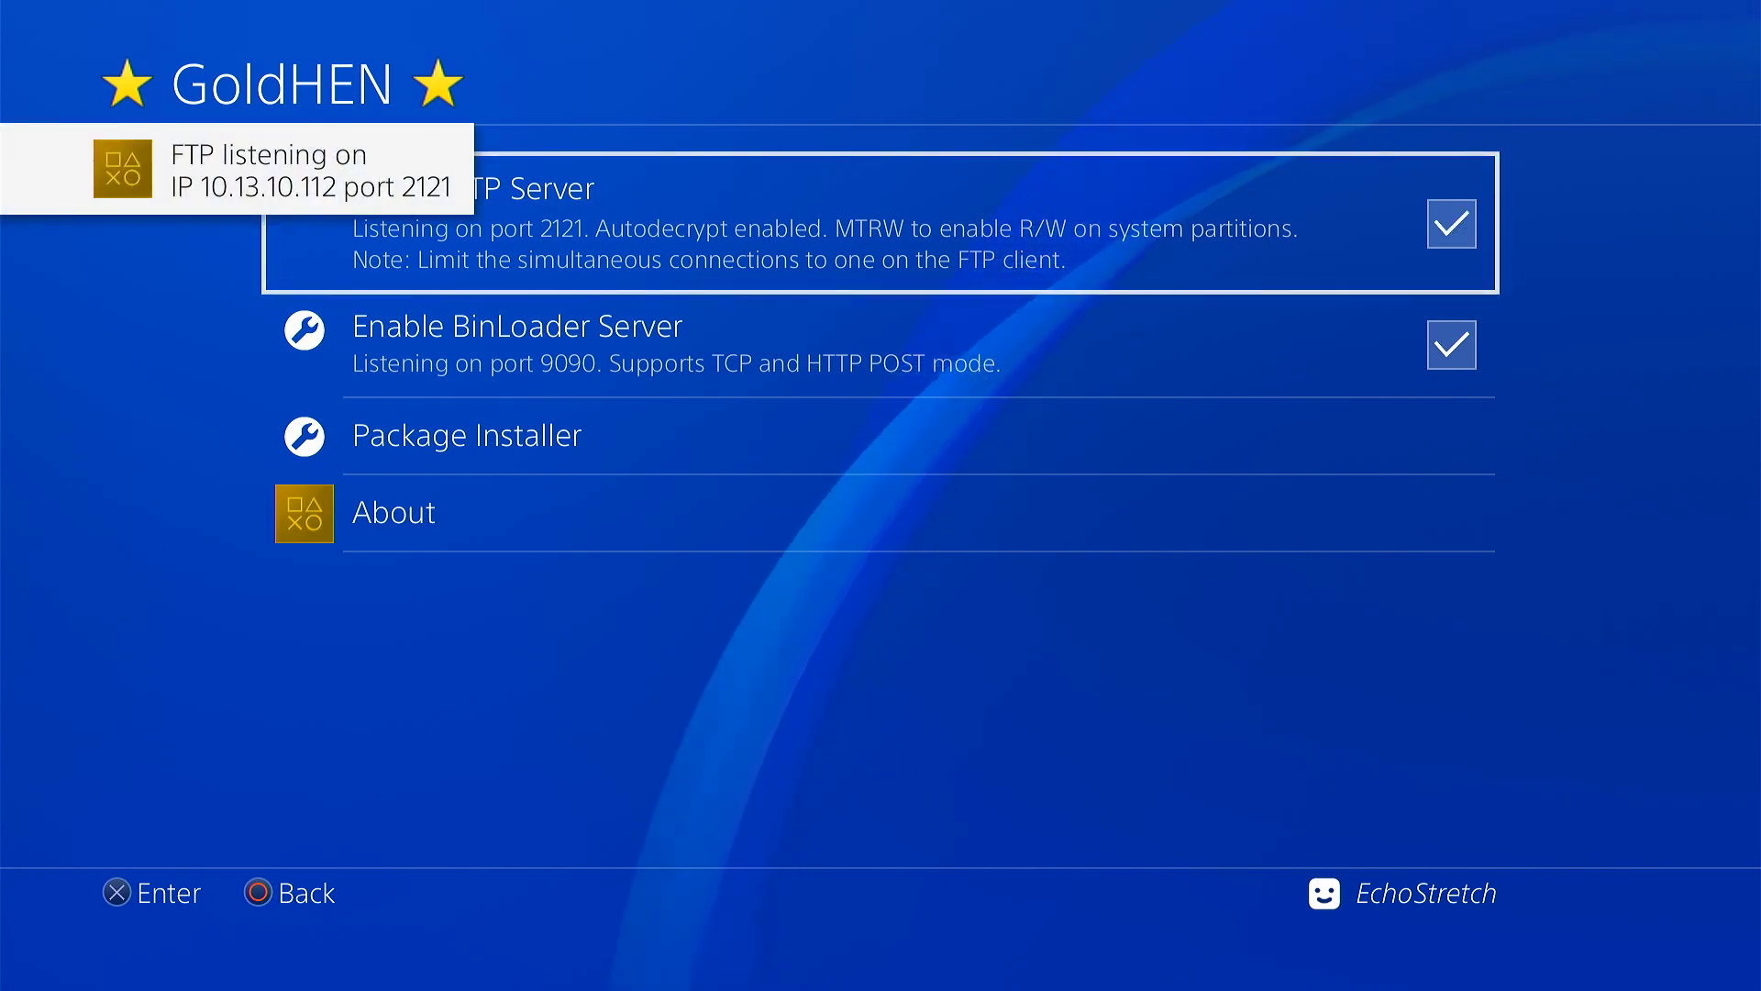
key(Down)
key(Down)
key(Down)
key(Return)
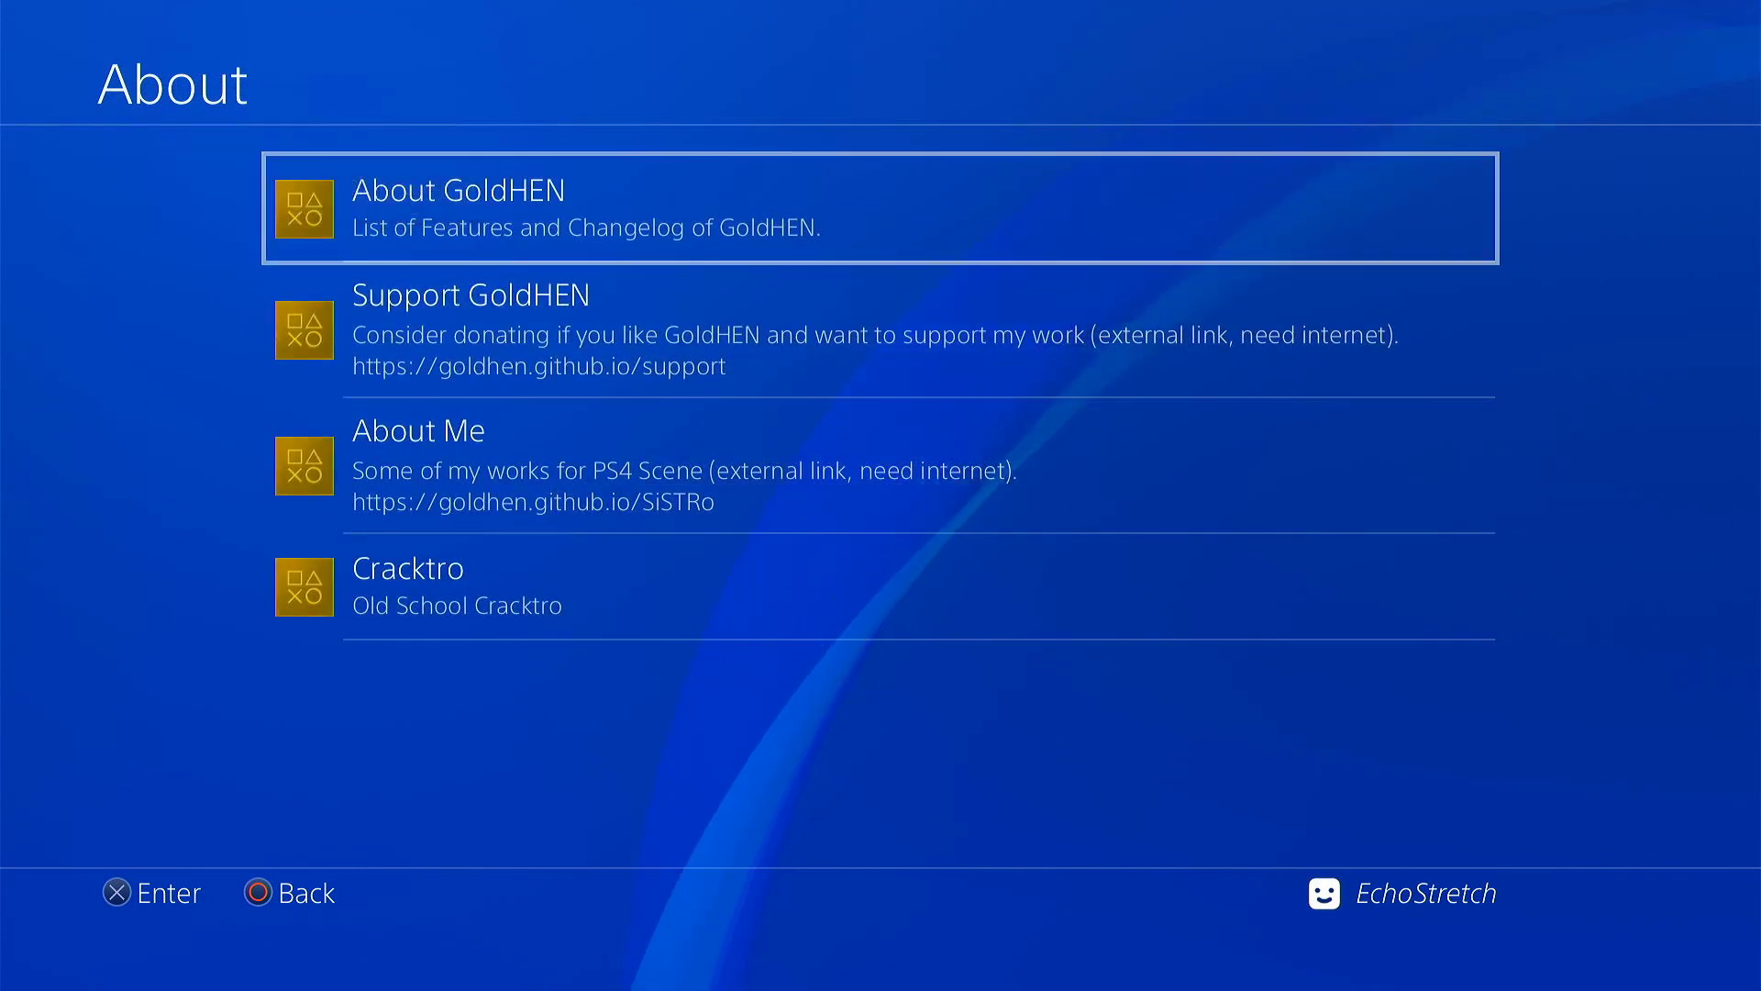
- Scroll through the About GoldHEN features and changelog page, then relaunch the Internet Browser
key(Return)
key(Down)
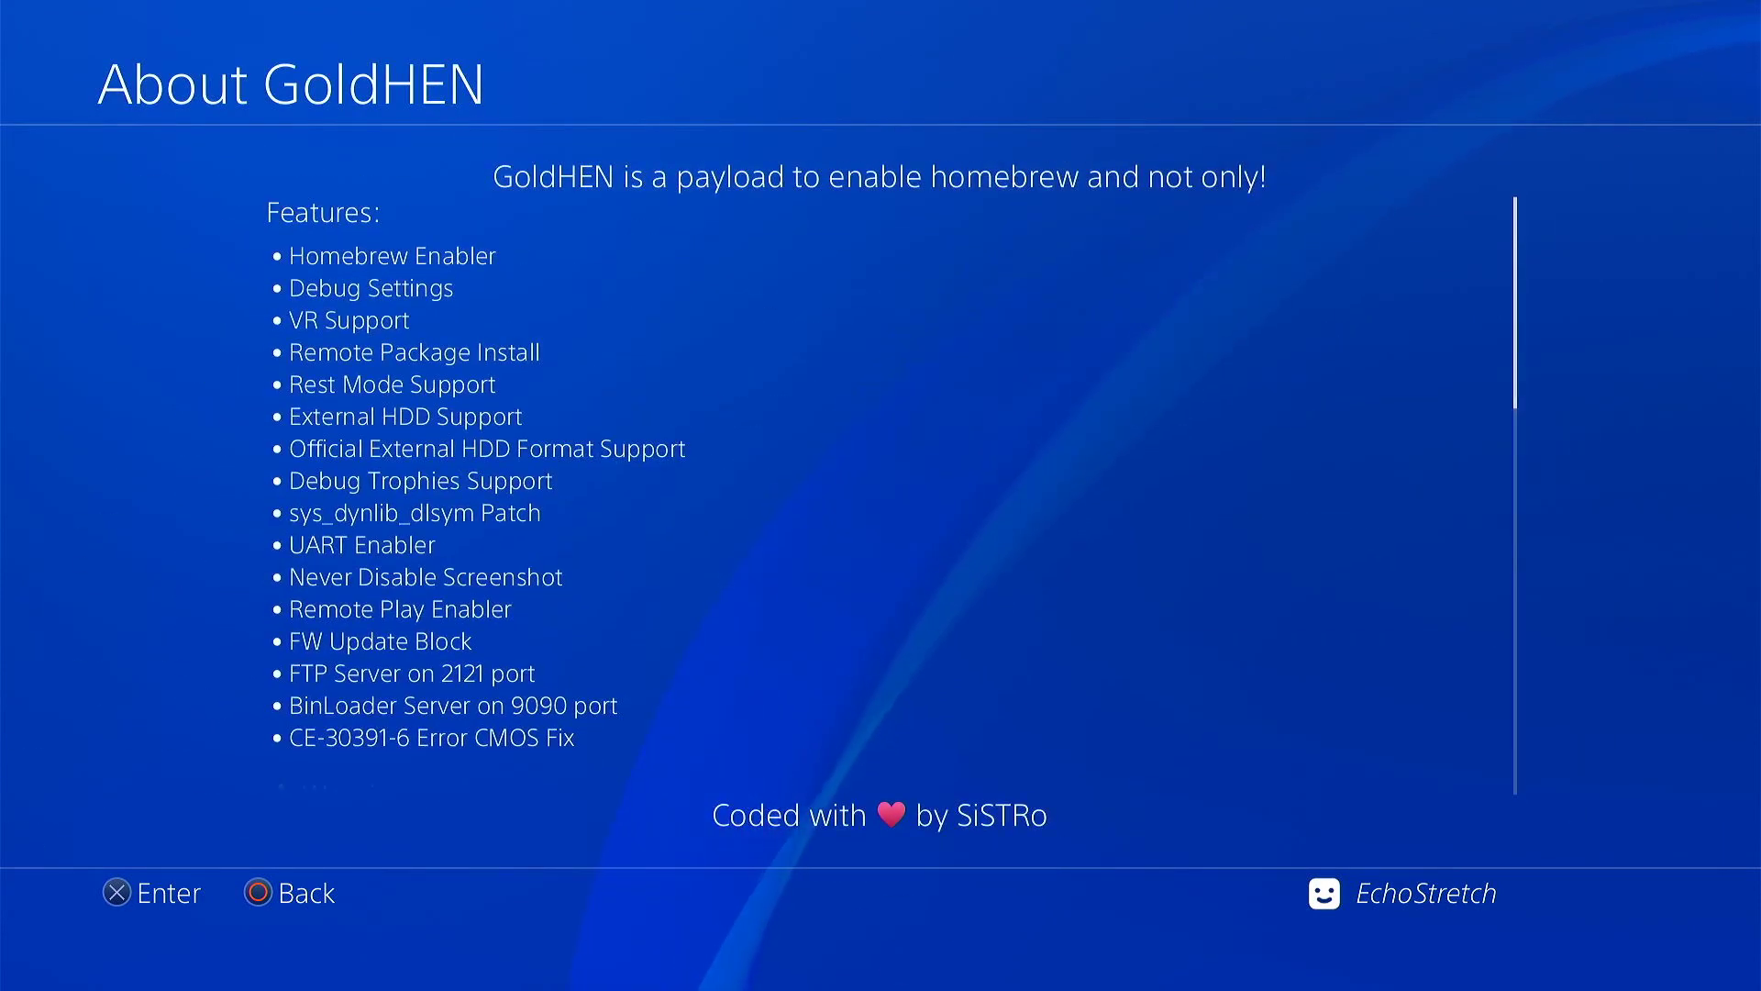
scroll(866, 496, down, 5)
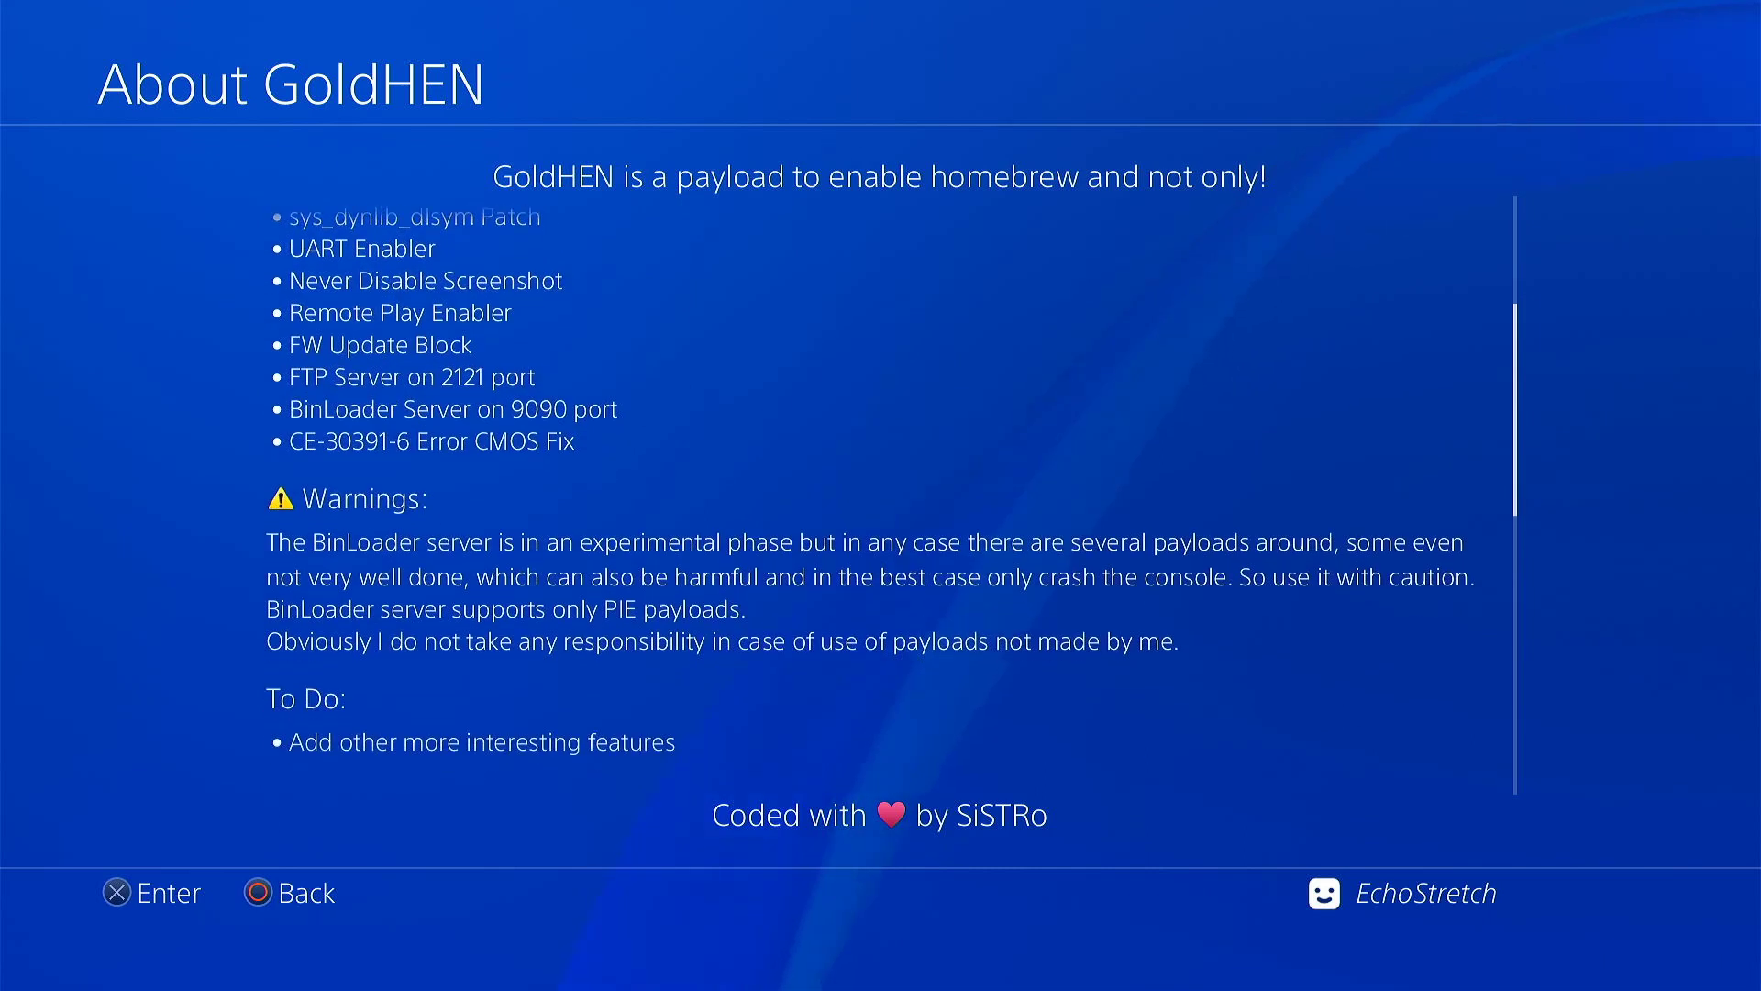
scroll(866, 496, down, 3)
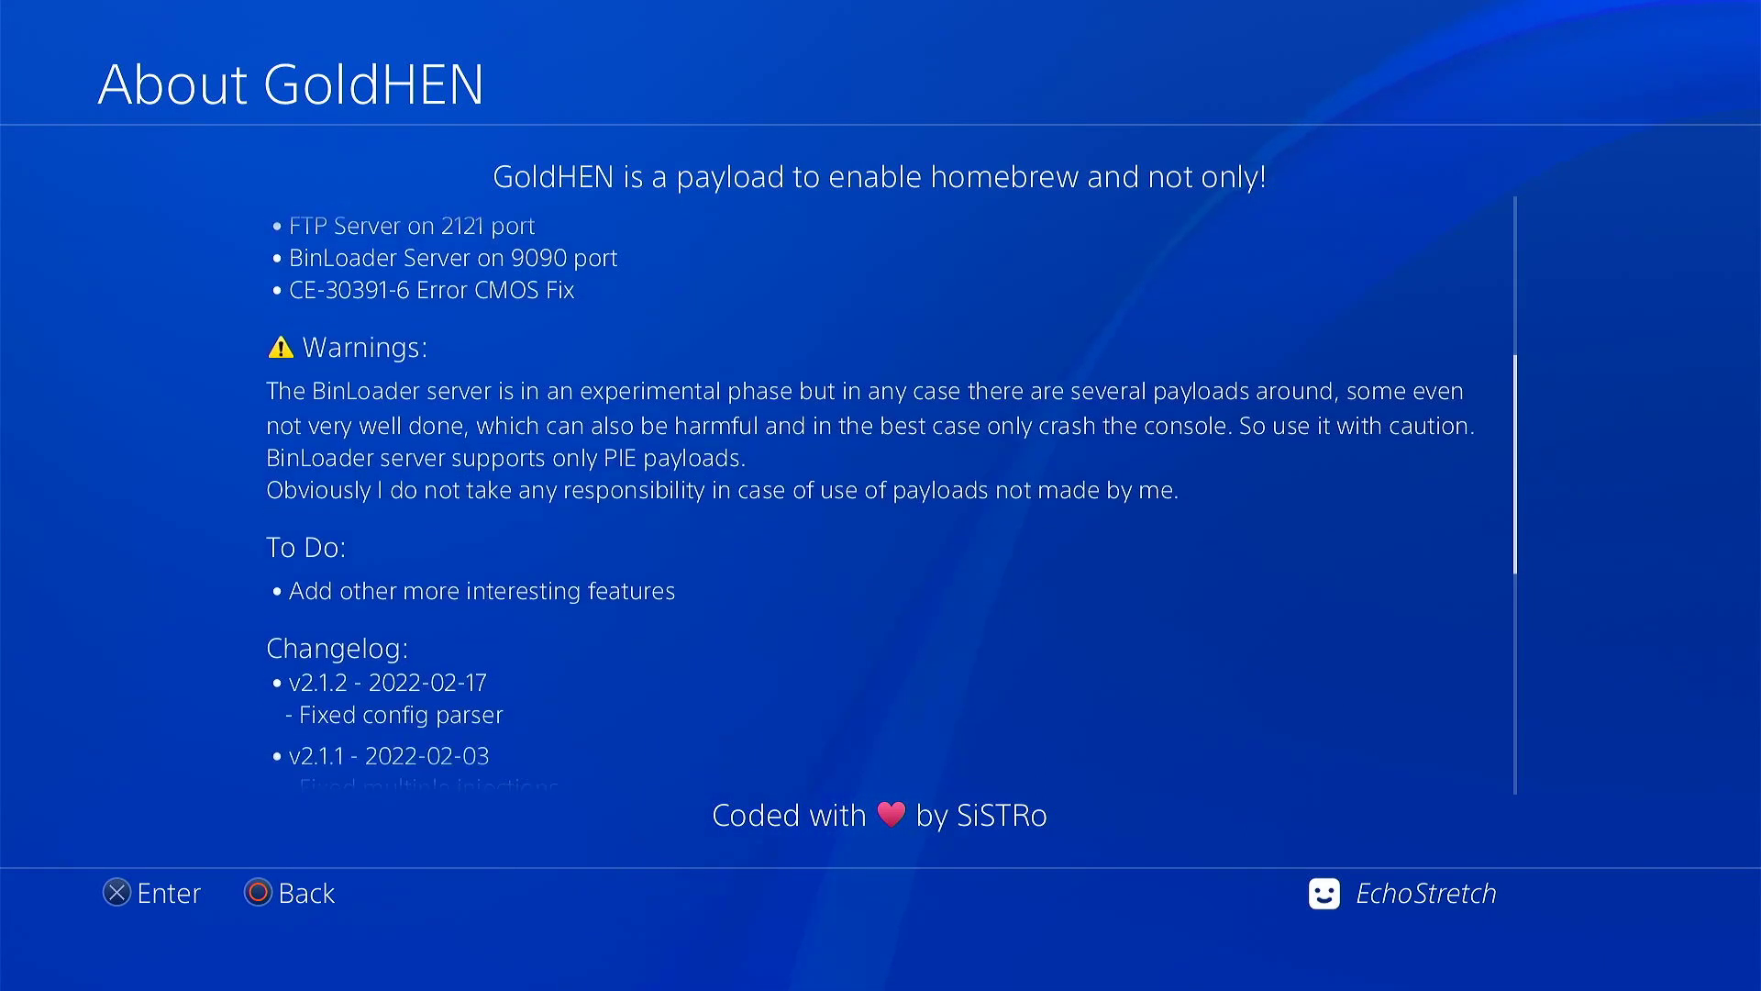
scroll(865, 496, down, 3)
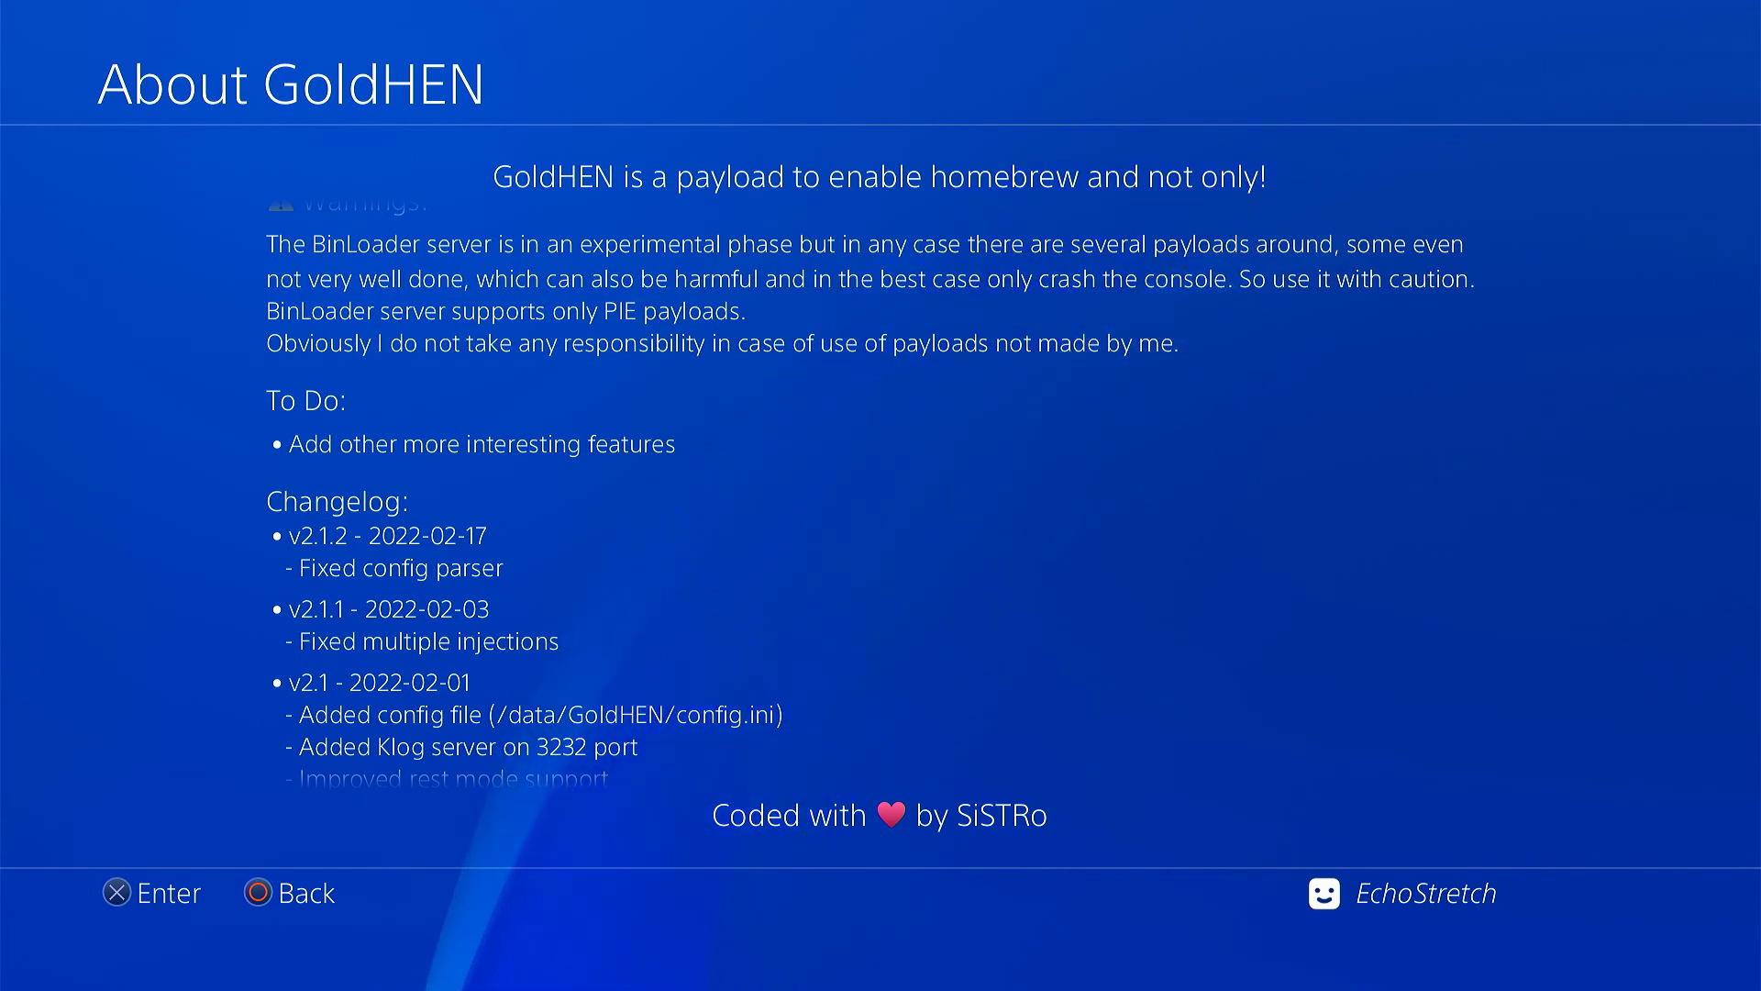
scroll(891, 496, down, 10)
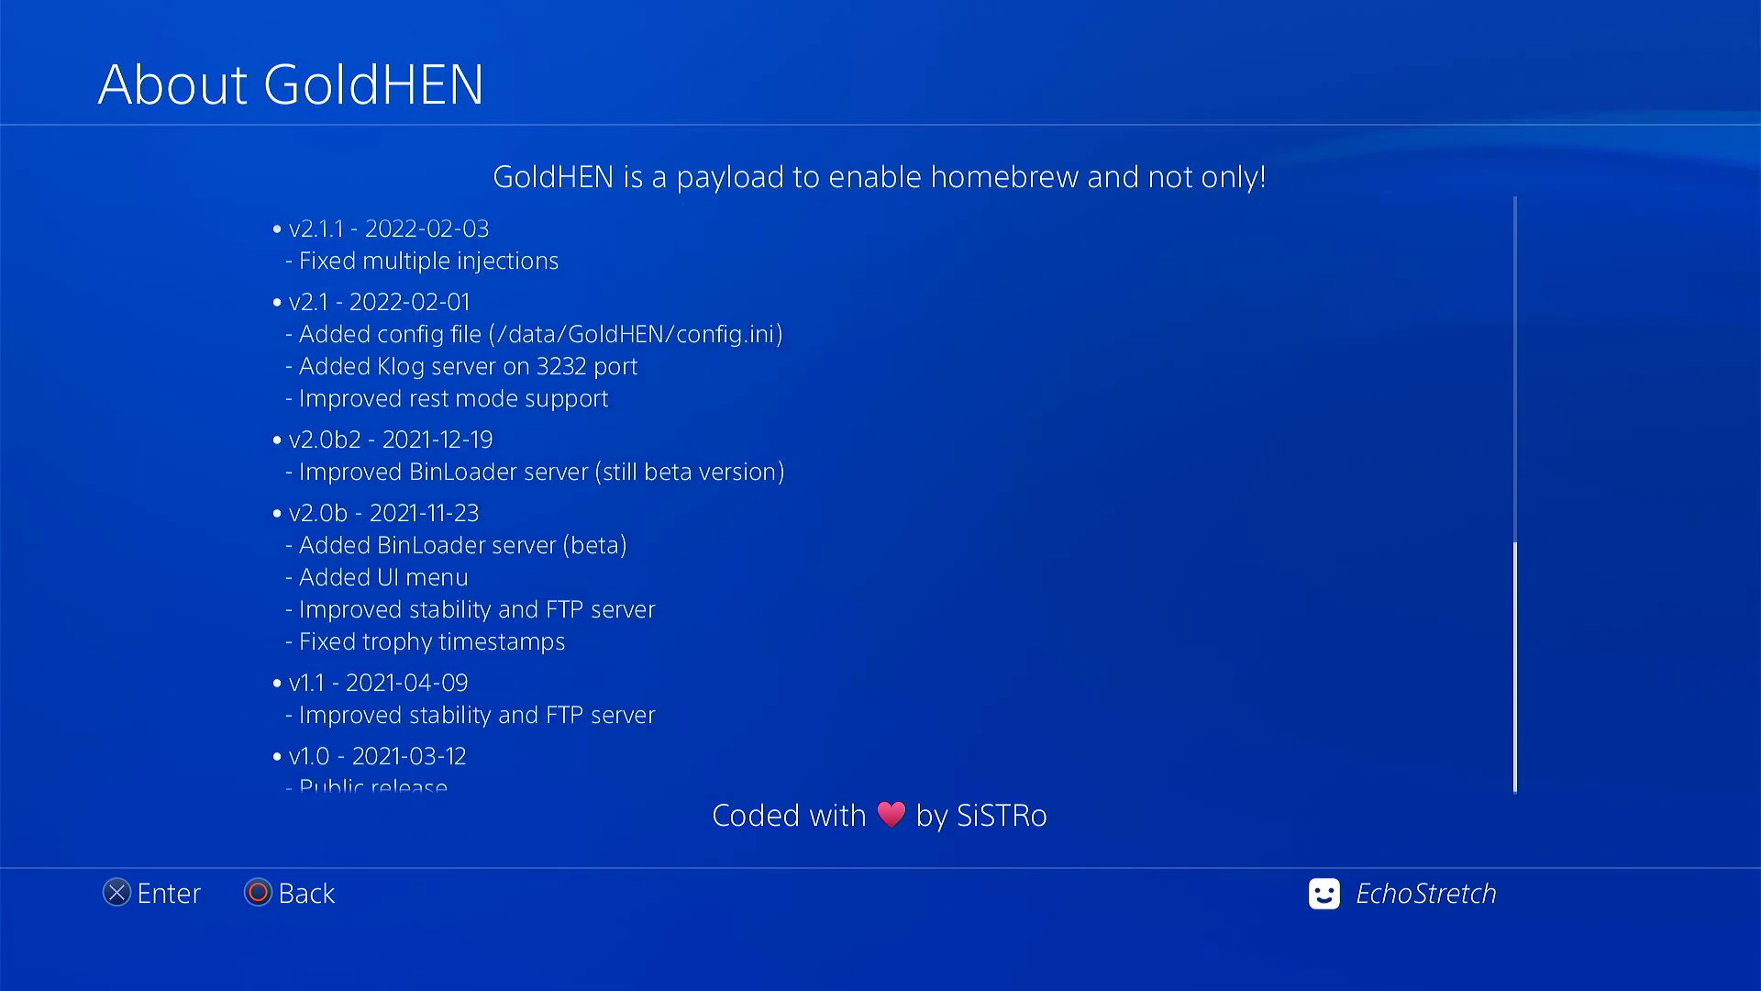
scroll(891, 496, up, 10)
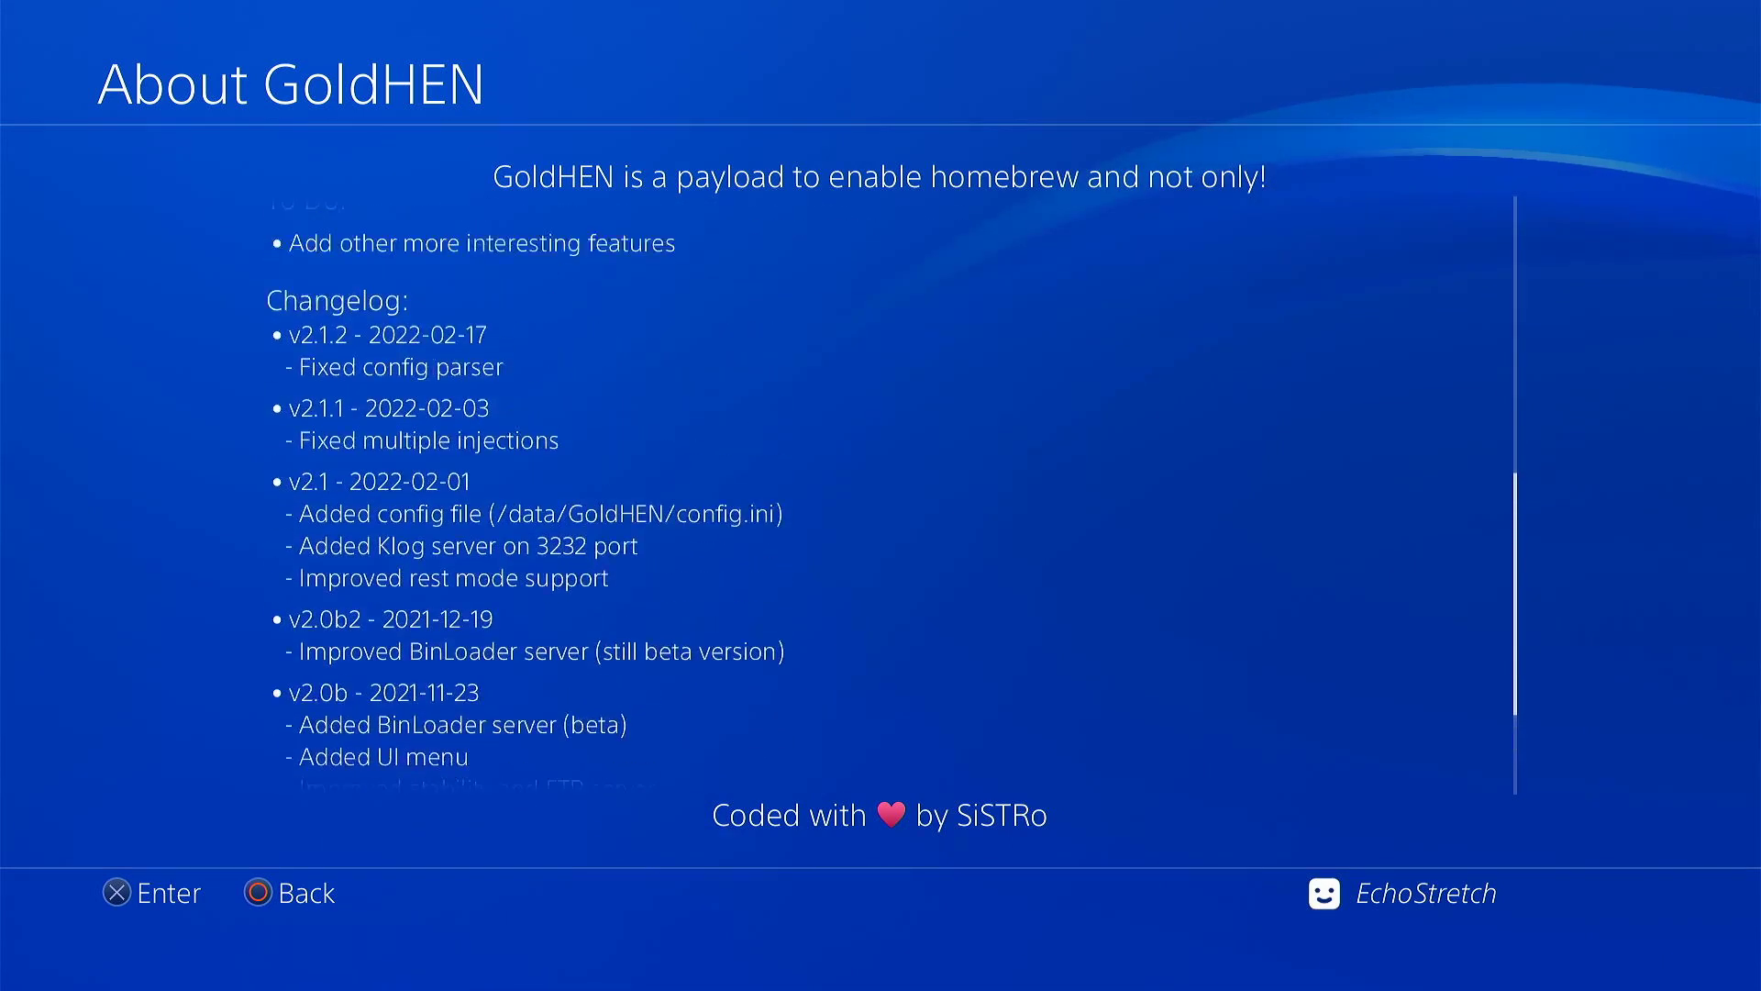
scroll(890, 496, up, 3)
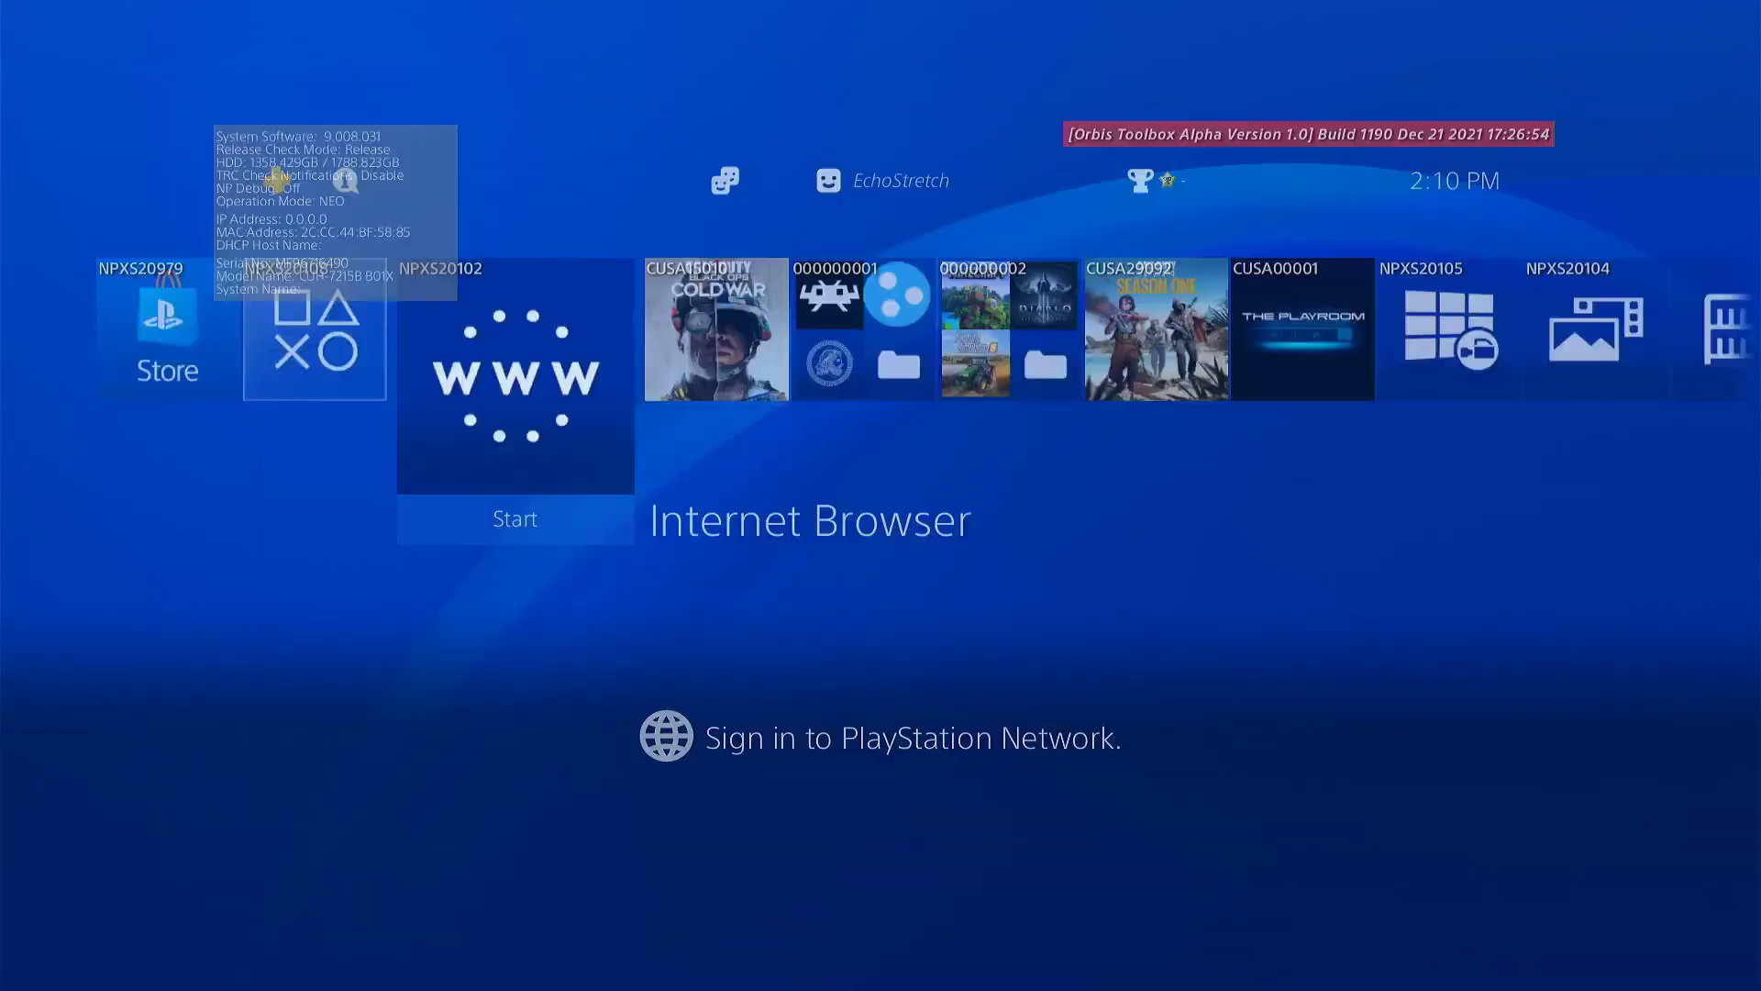
key(Return)
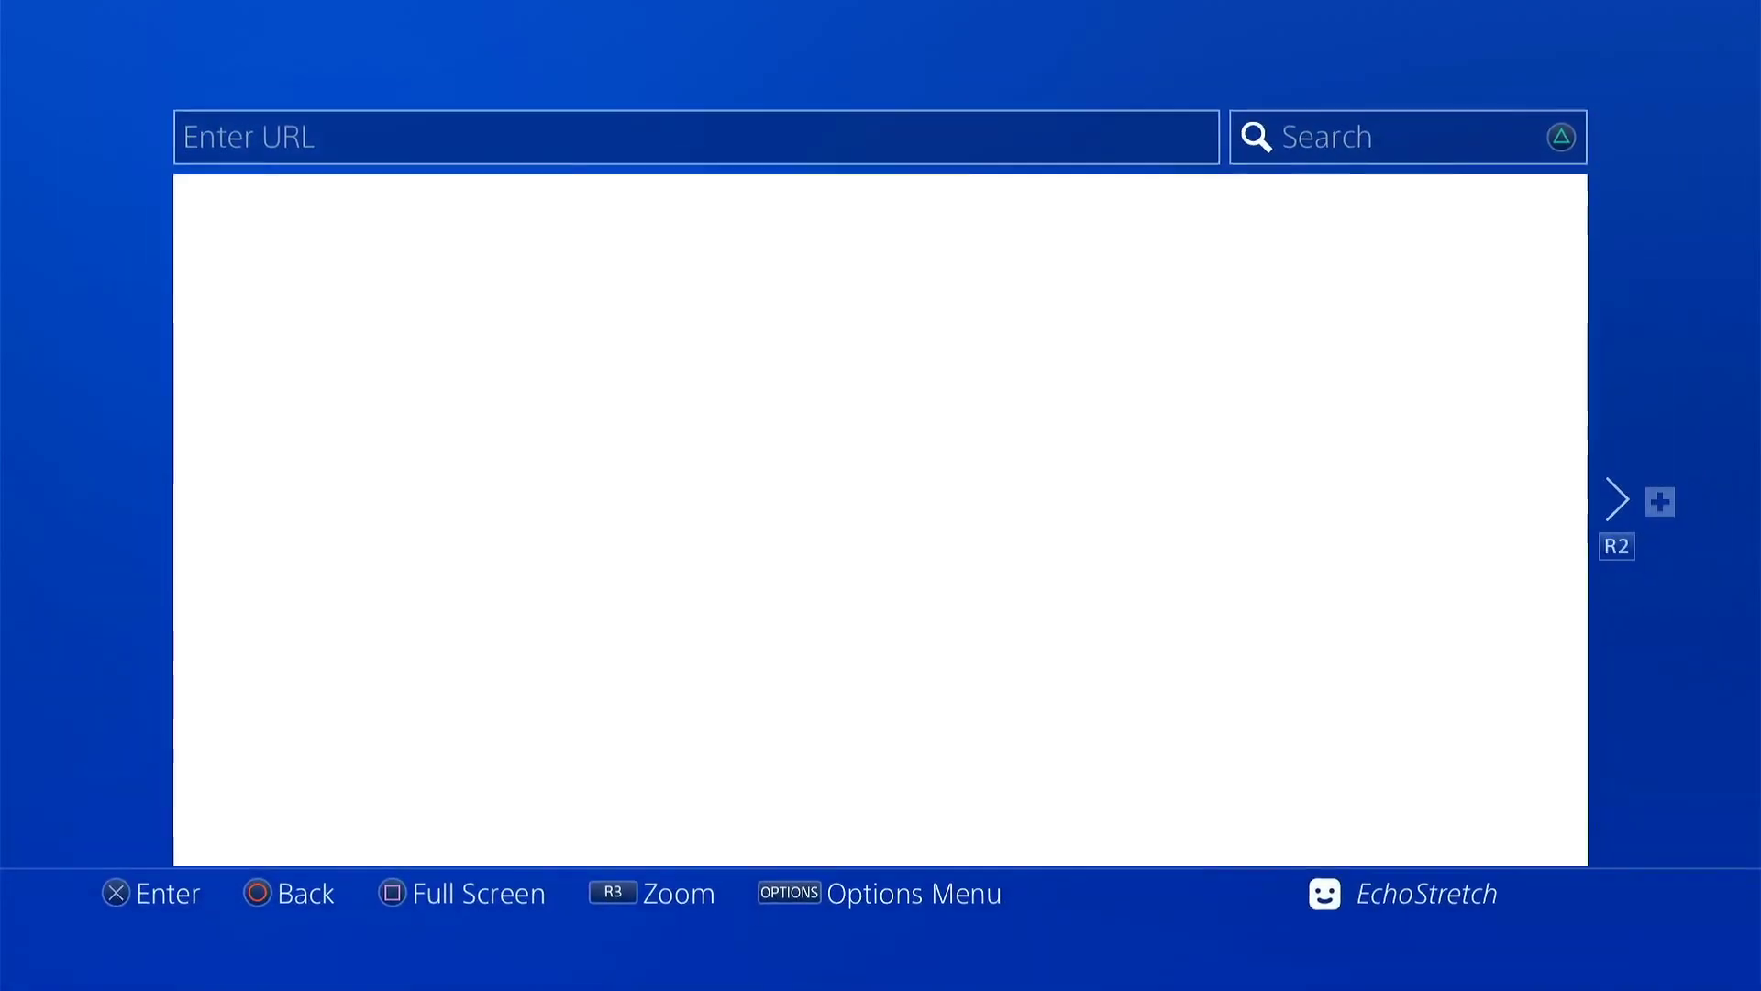
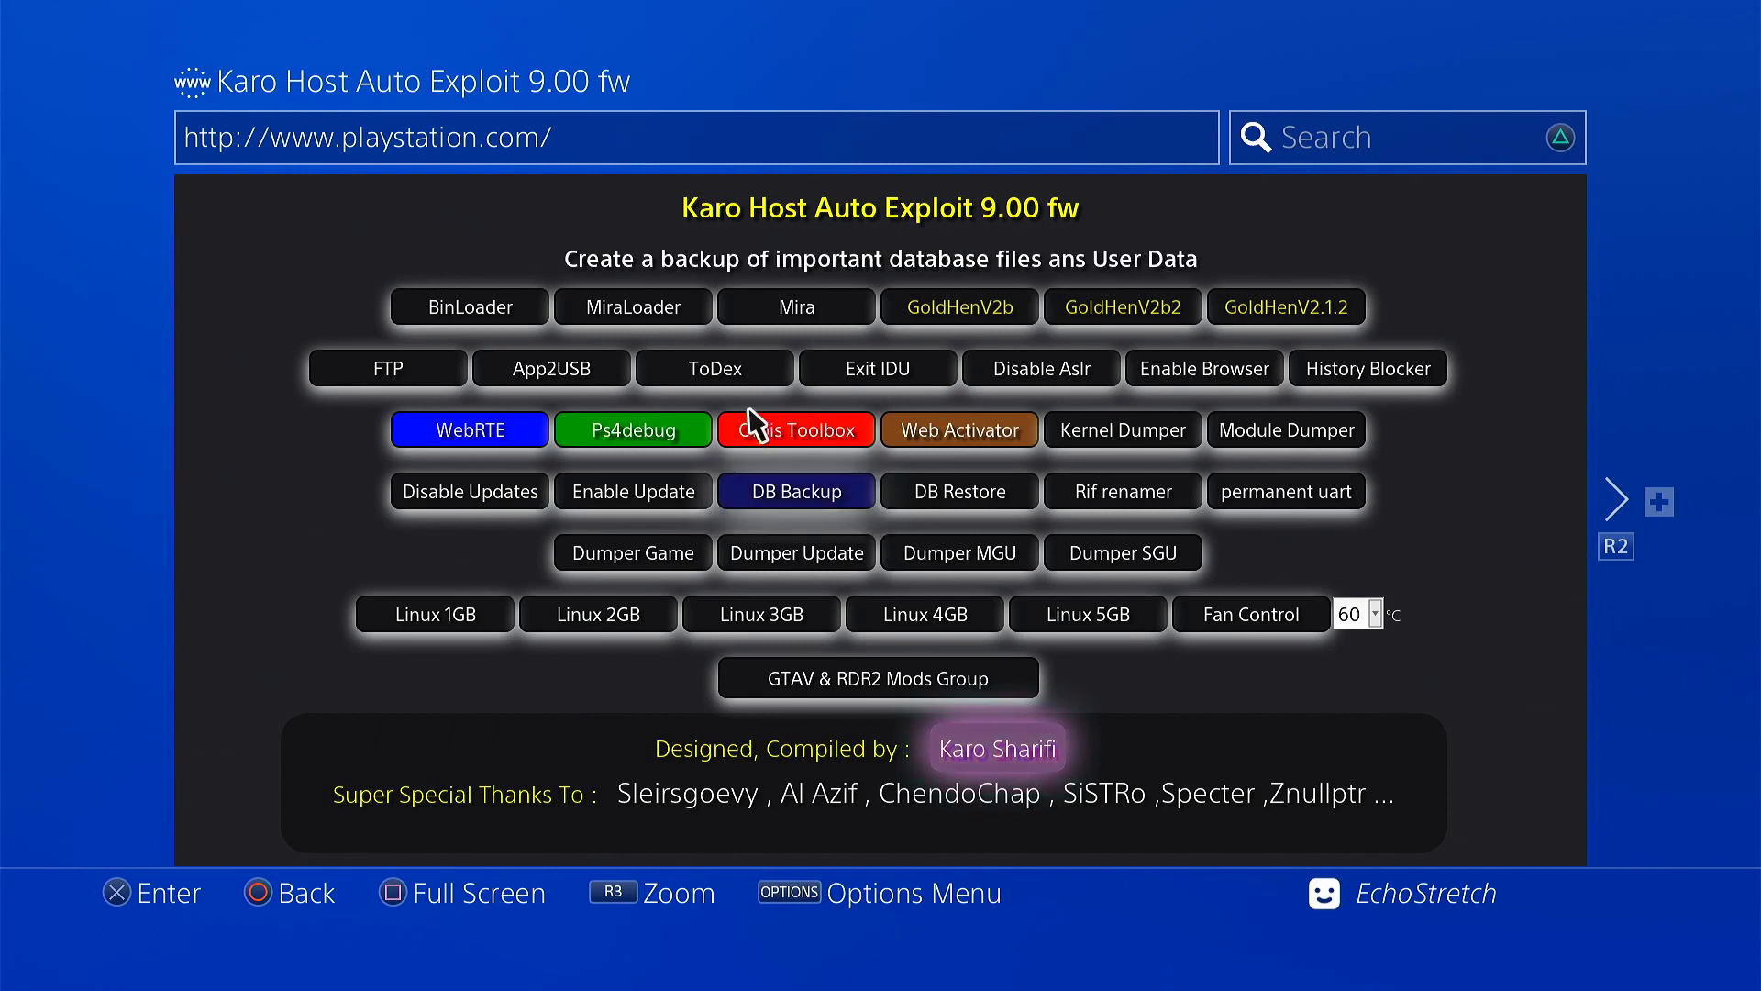
- Run the FTP payload on the Karo Host page until it reports FTP Loaded, then go Home
click(401, 372)
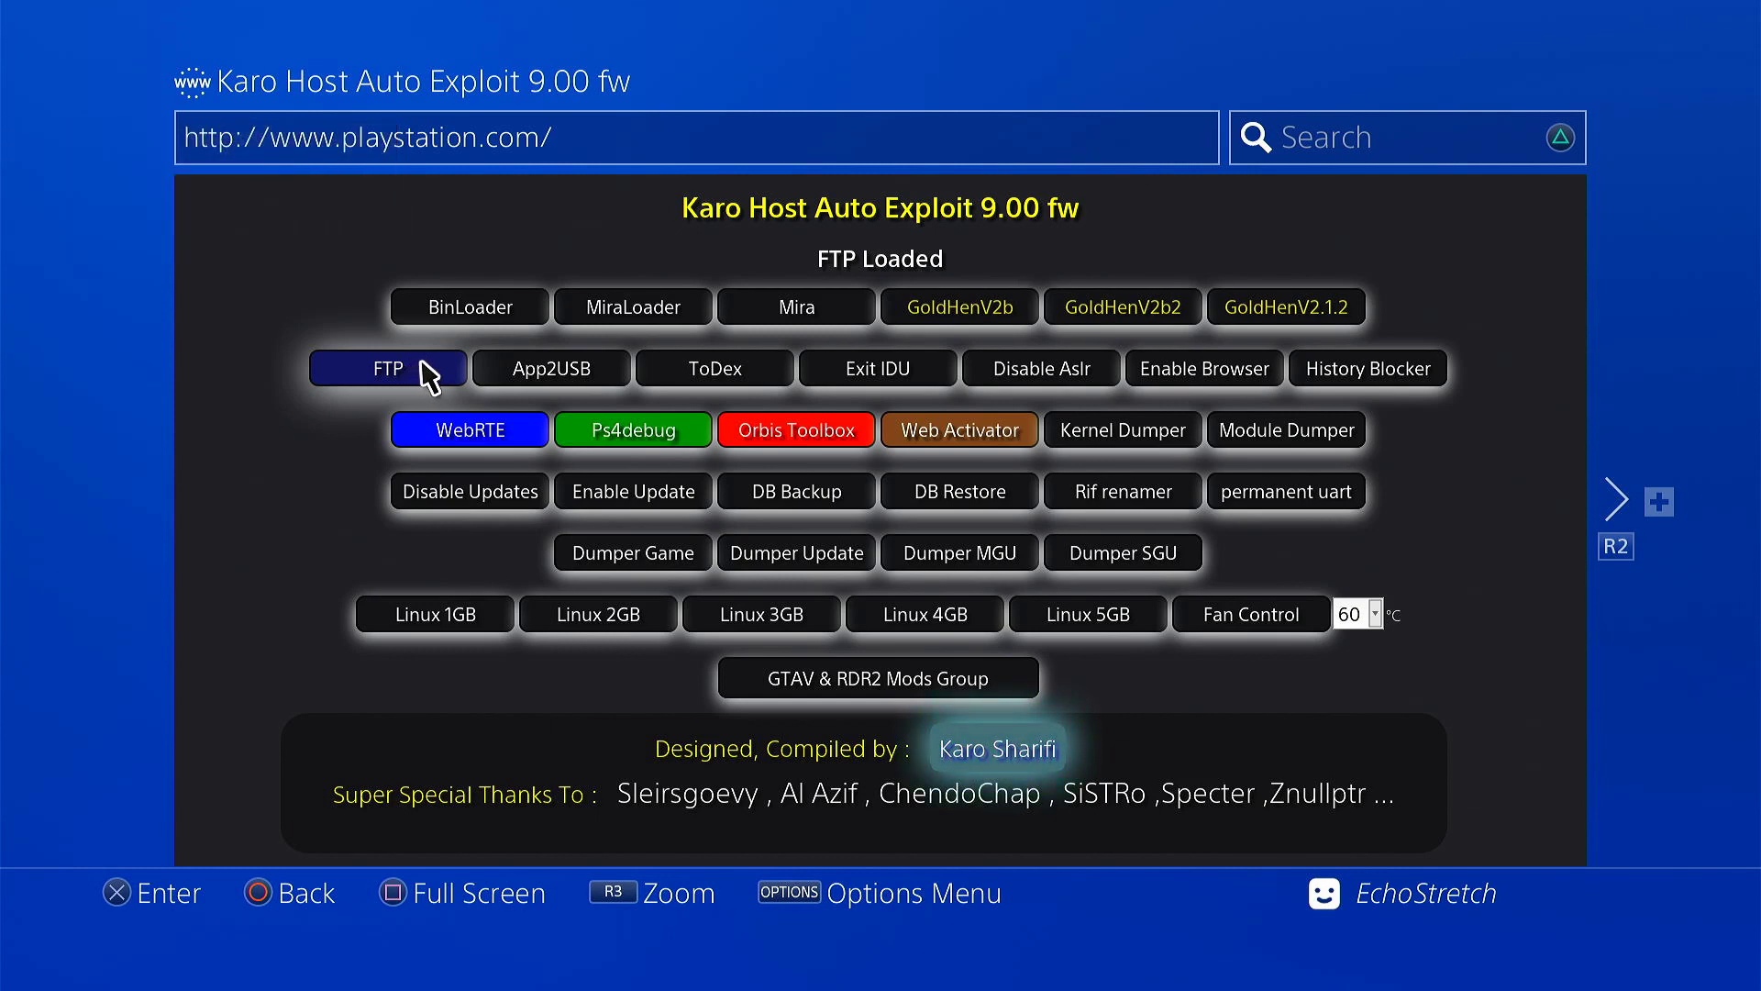
key(Home)
- Open ★ GoldHEN ★ in Settings to confirm FTP Server (port 2121) and BinLoader Server are enabled
key(Up)
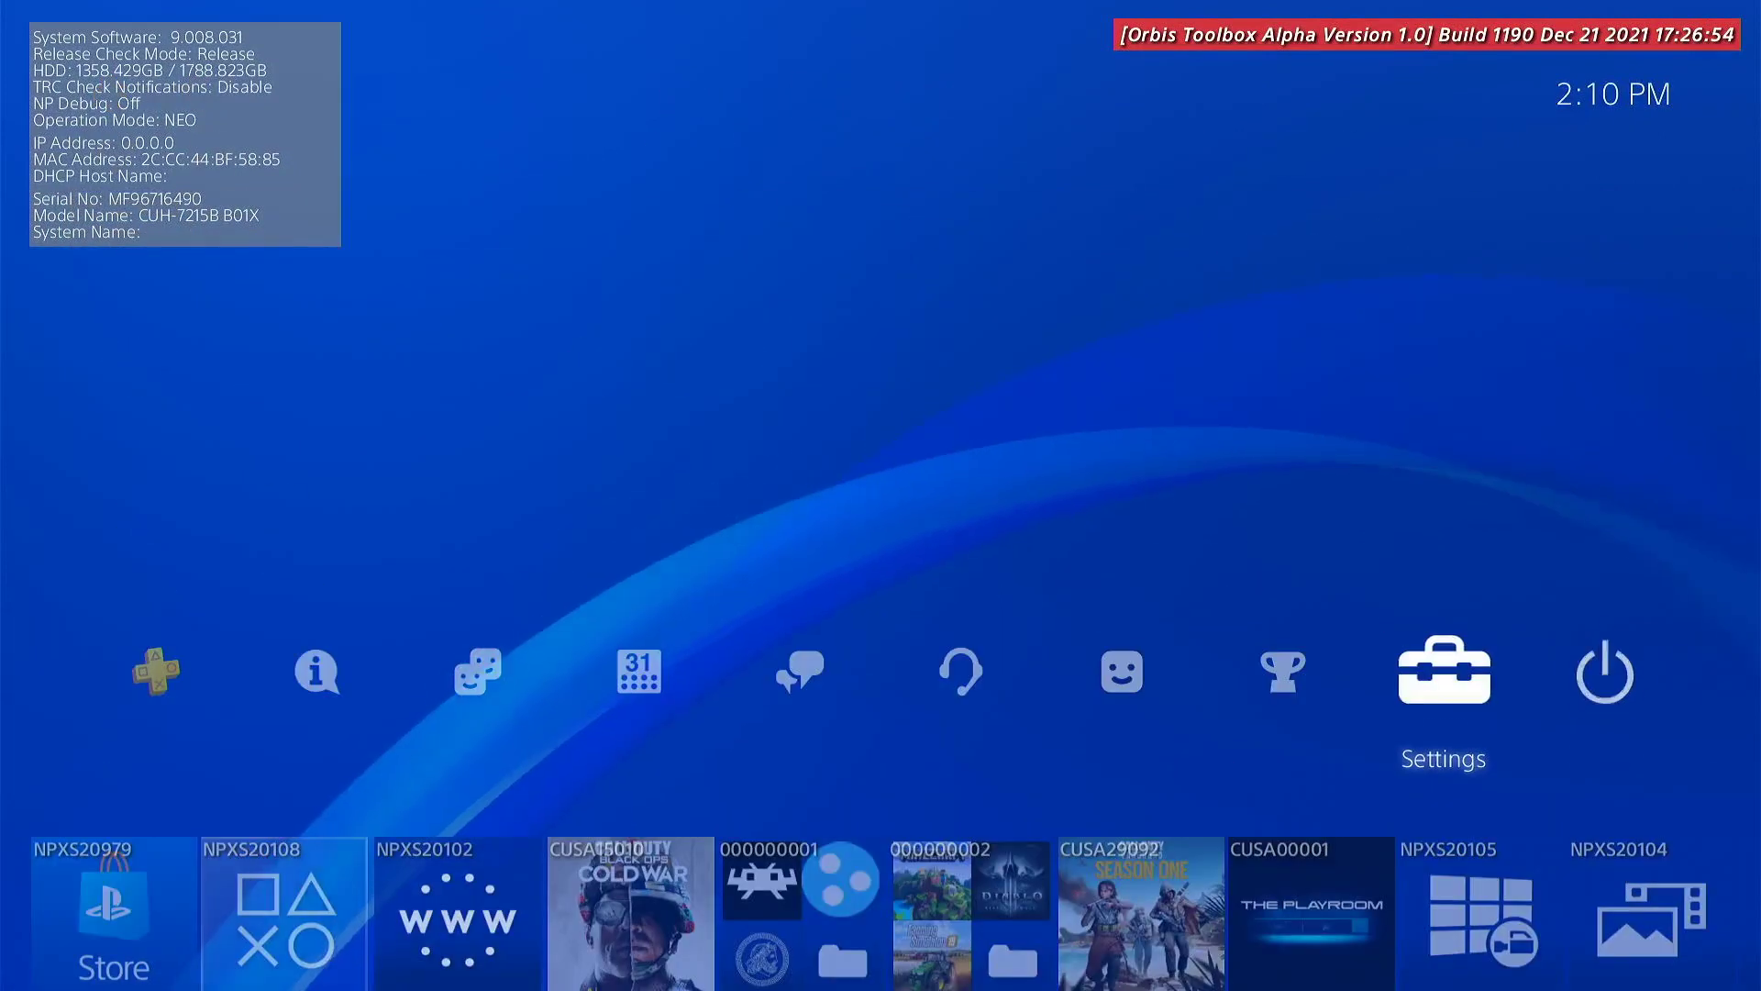
key(Right)
key(Left)
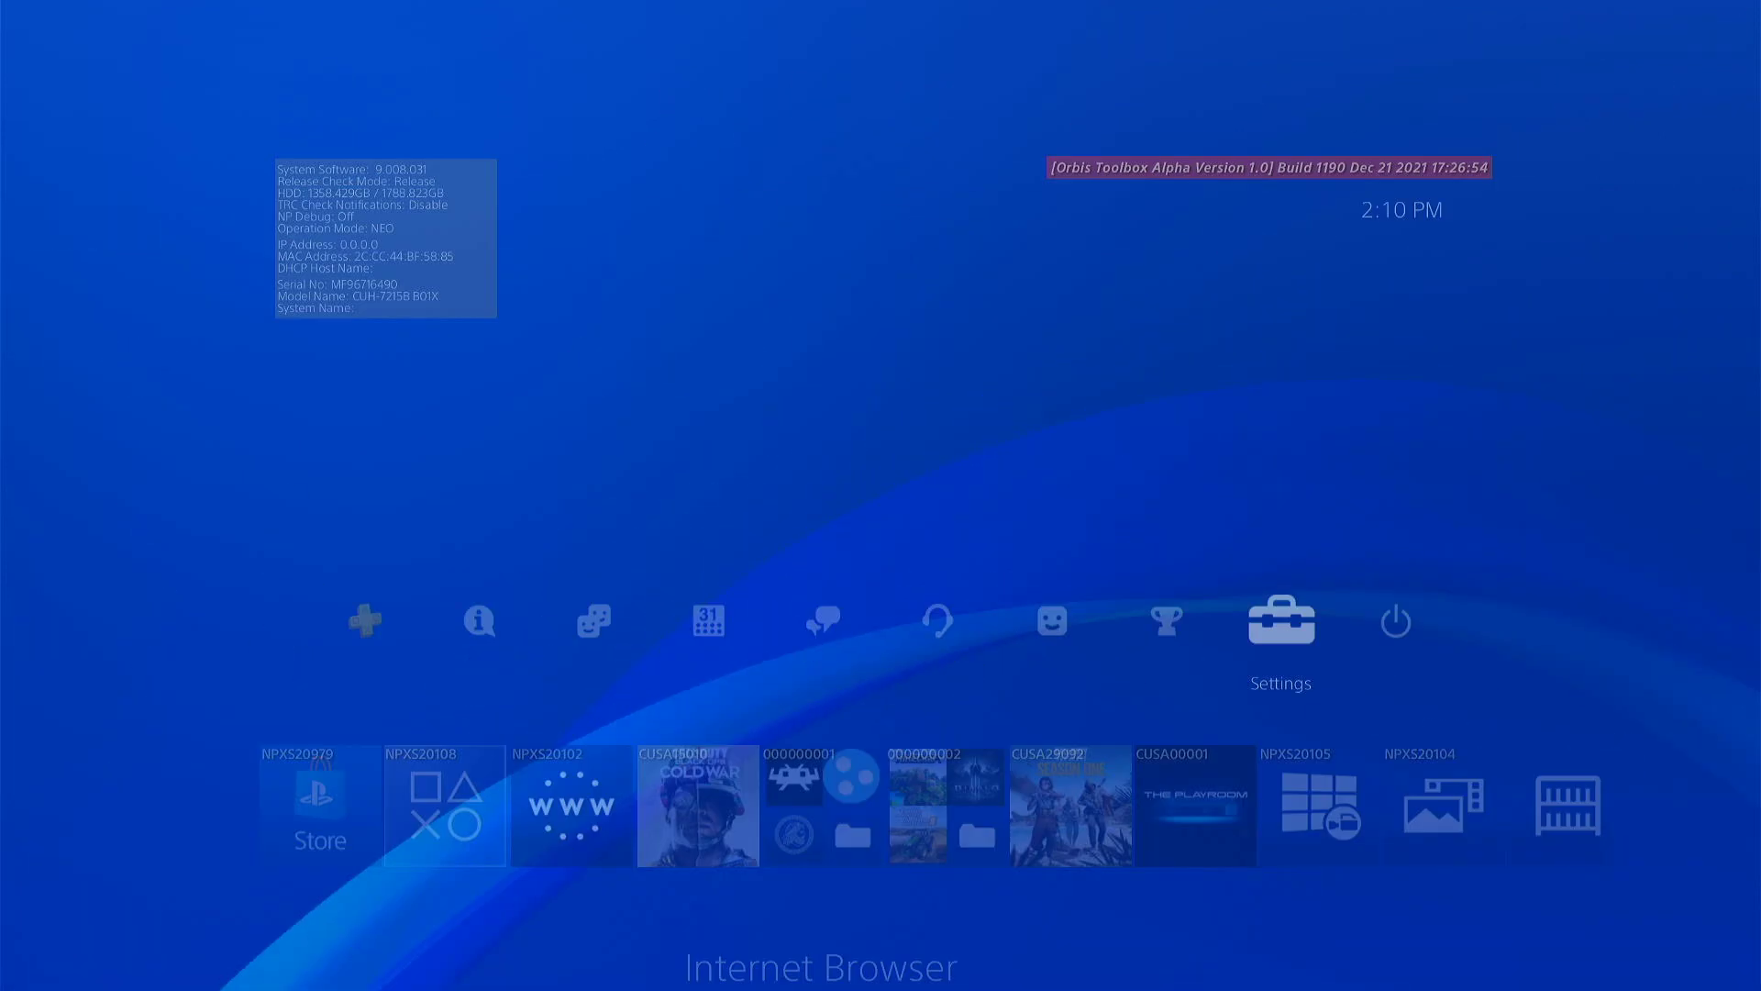
key(Up)
key(Return)
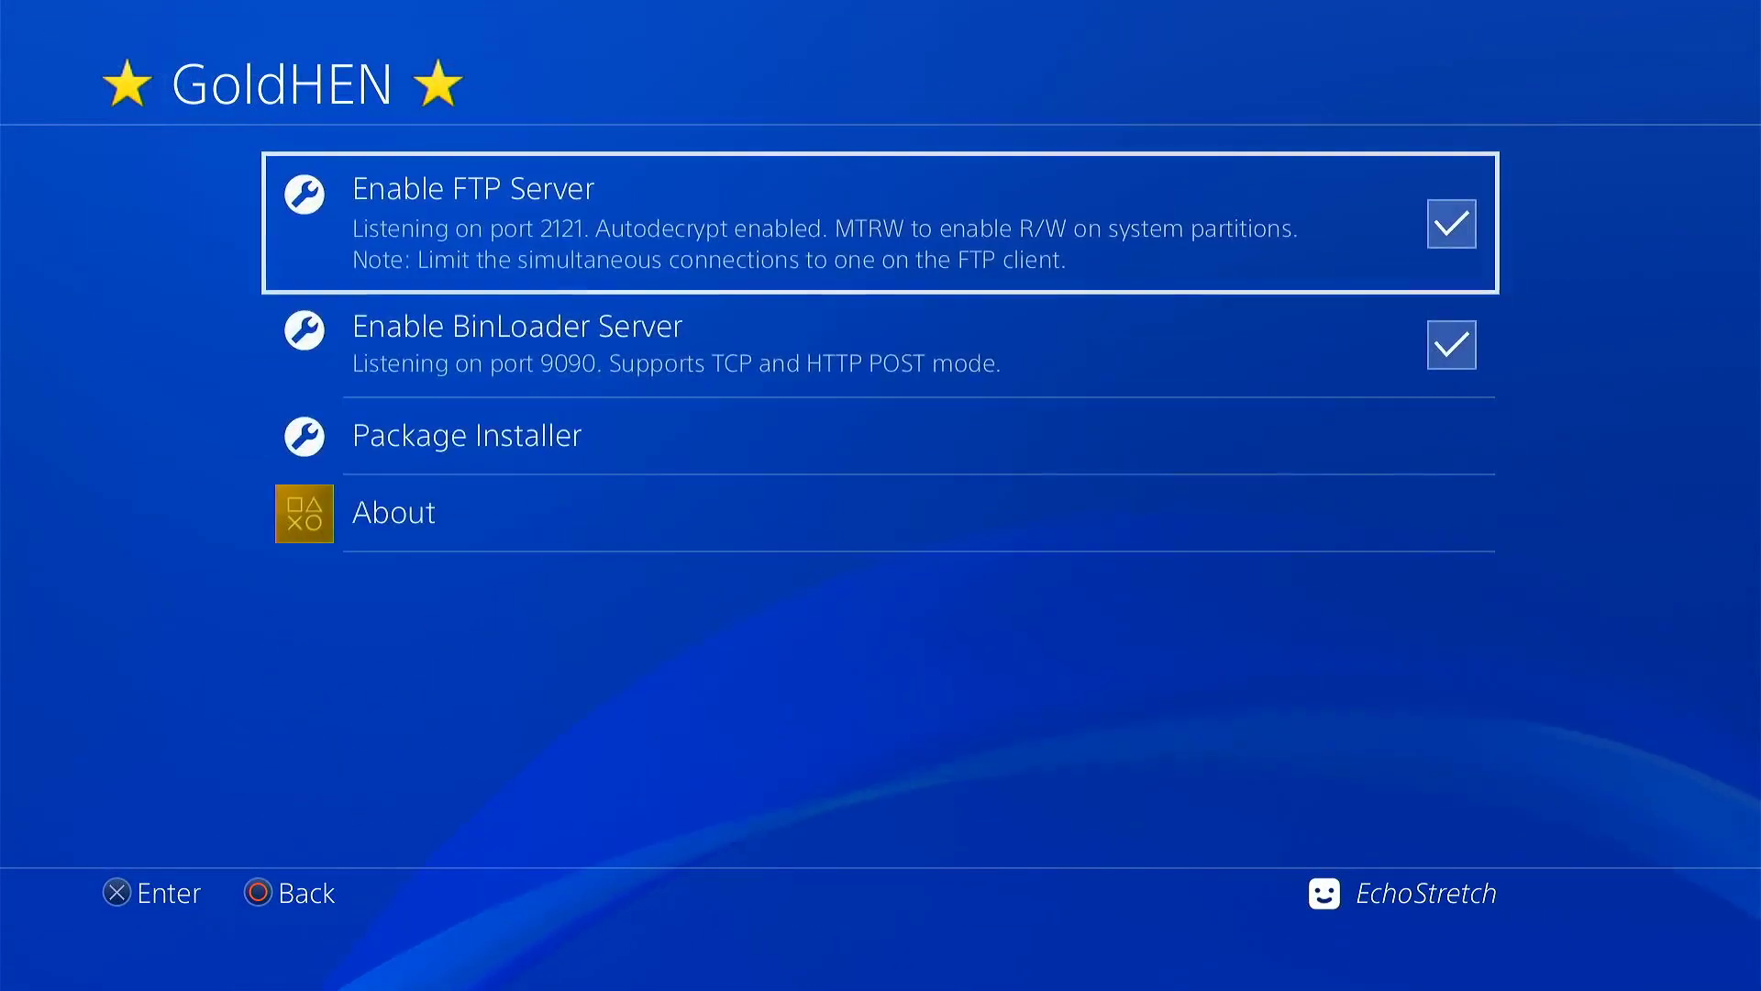